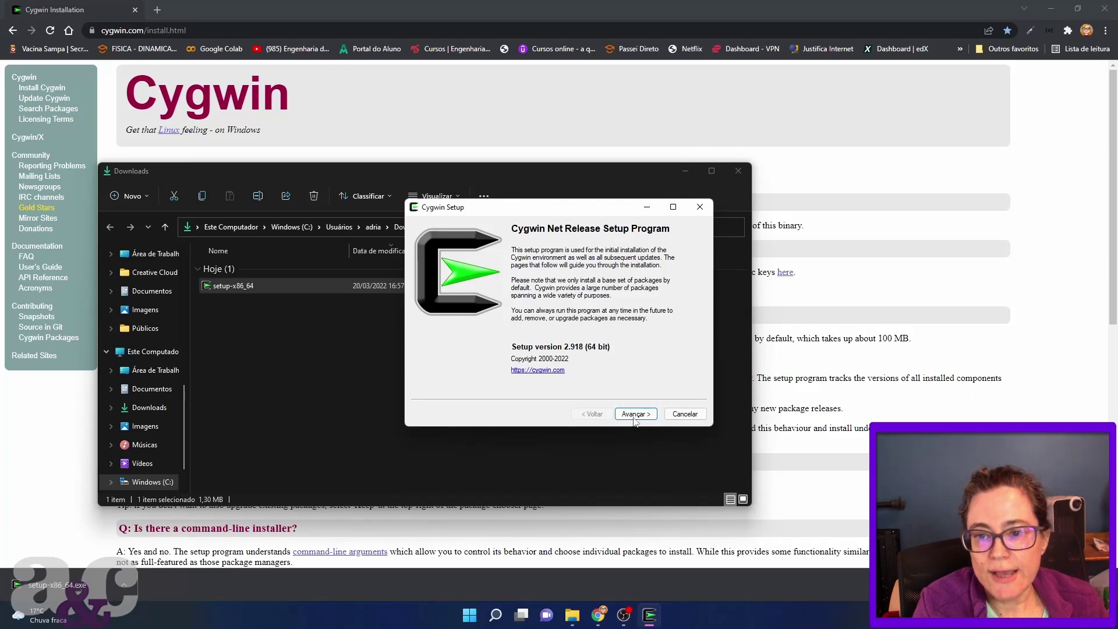
Proceed through setup with Install from Internet, root C:\cygwin64 for All Users, the default package directory and system proxy settings.
{"action": "left_click", "coordinate": [632, 415]}
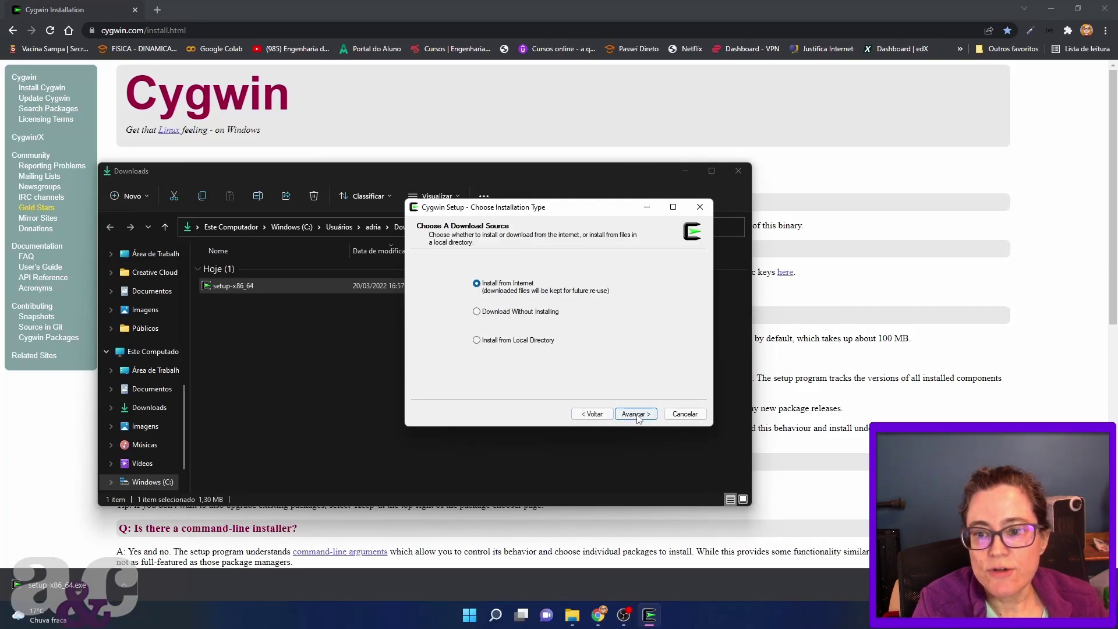
{"action": "left_click", "coordinate": [637, 414]}
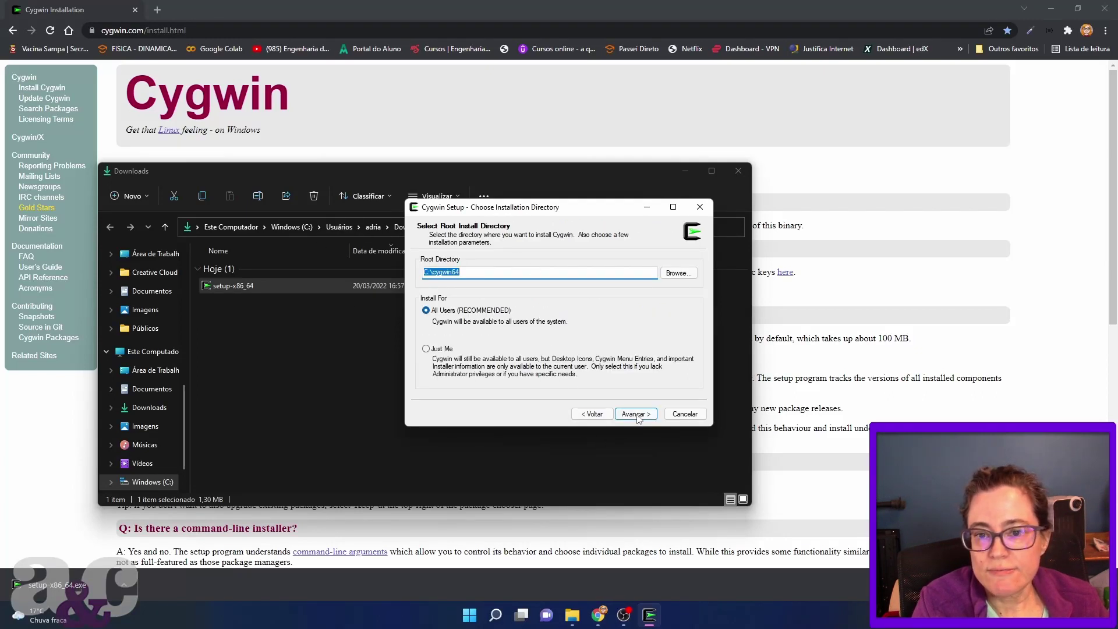
{"action": "left_click", "coordinate": [640, 416]}
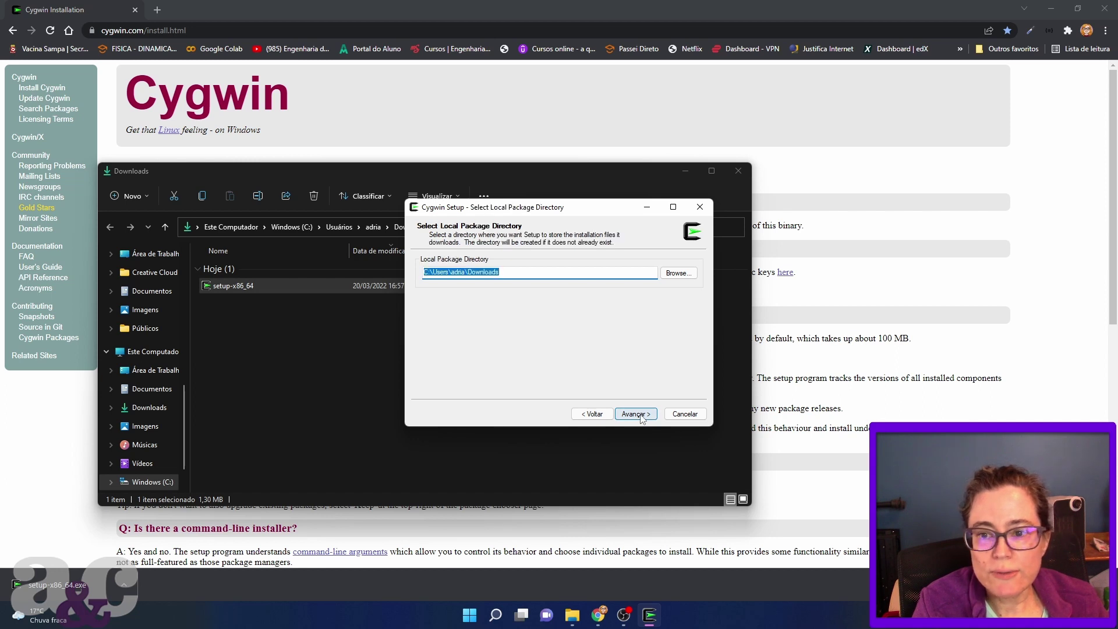
{"action": "left_click", "coordinate": [641, 415]}
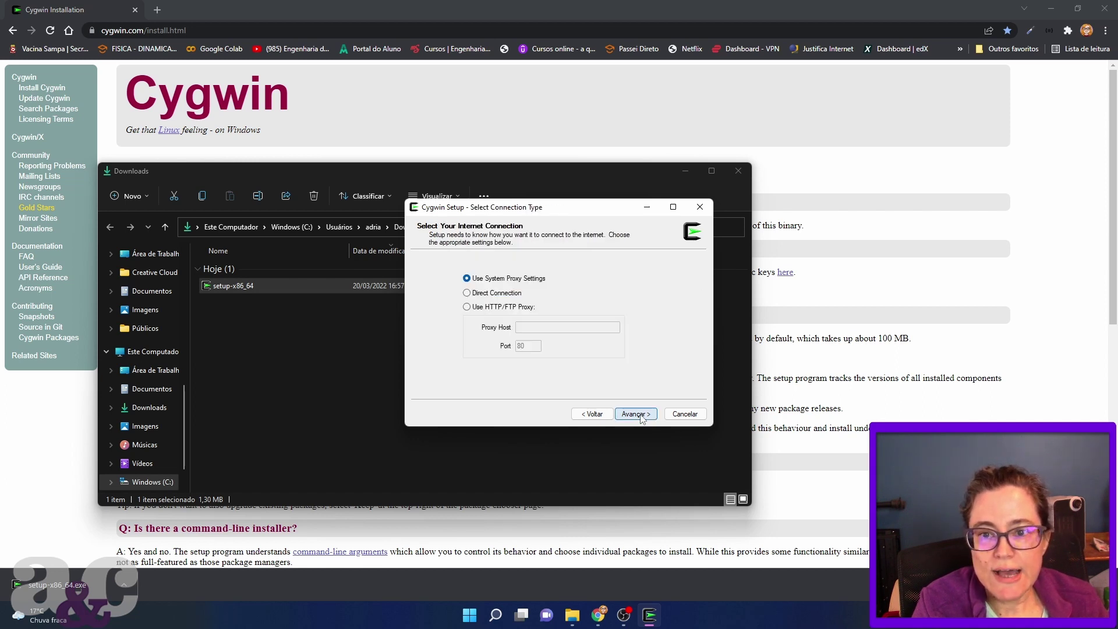
{"action": "left_click", "coordinate": [641, 415]}
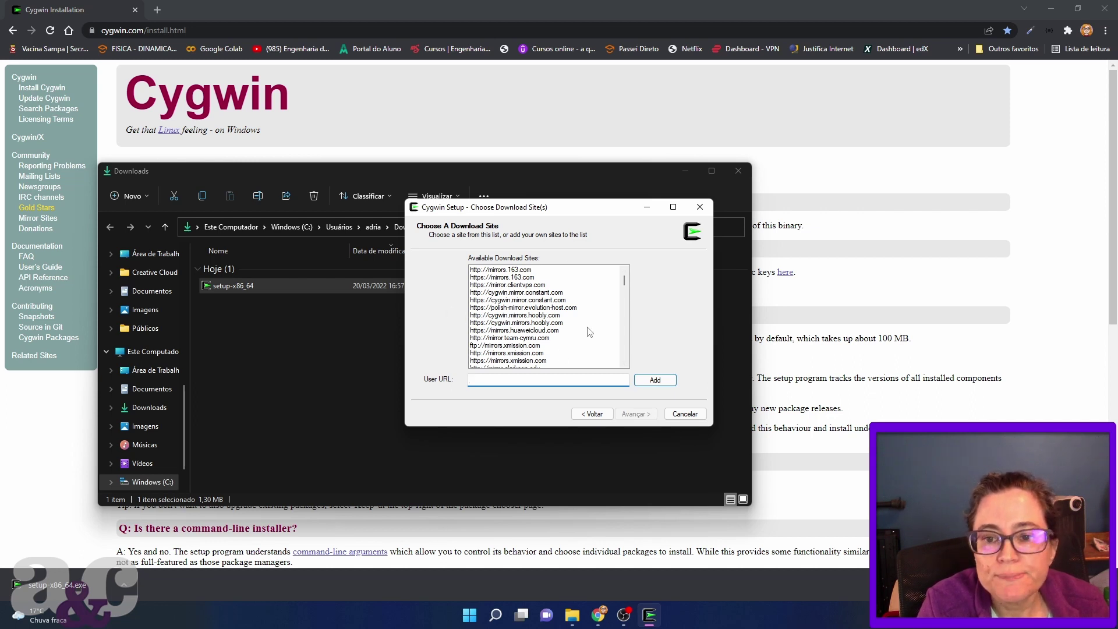
{"action": "scroll", "coordinate": [590, 332], "scroll_direction": "down", "scroll_amount": 5}
{"action": "left_click", "coordinate": [502, 316]}
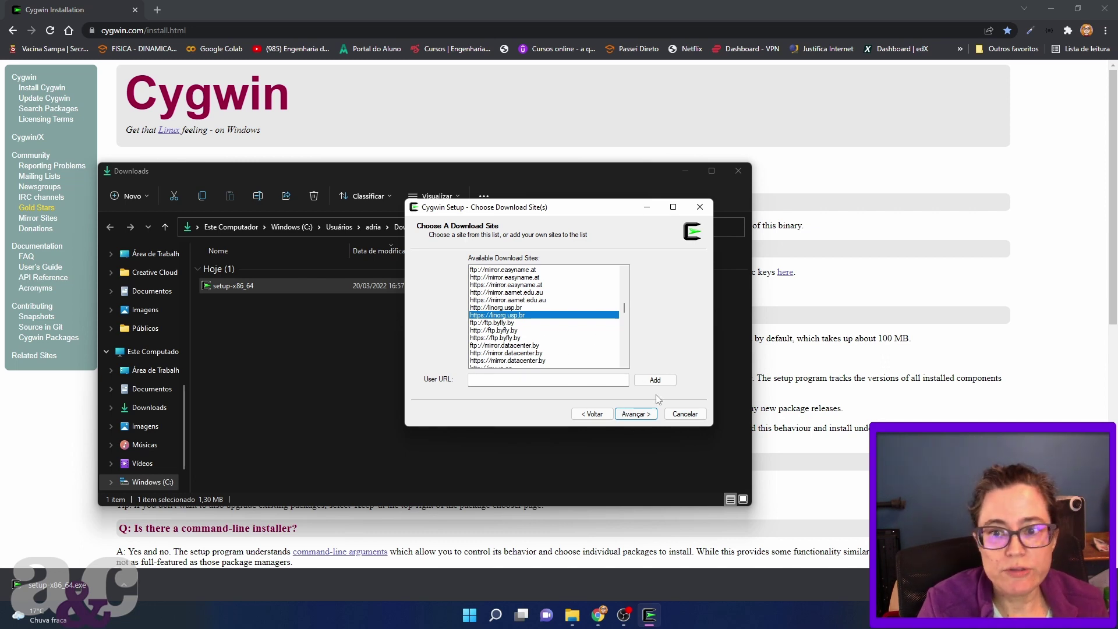
{"action": "left_click", "coordinate": [637, 417]}
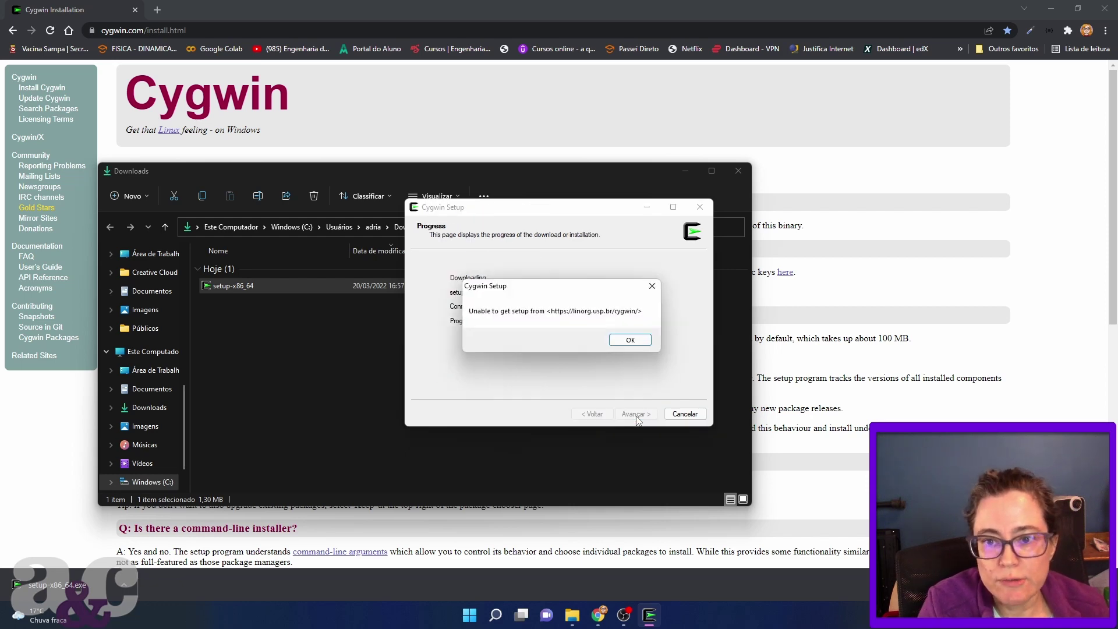
{"action": "left_click", "coordinate": [631, 342]}
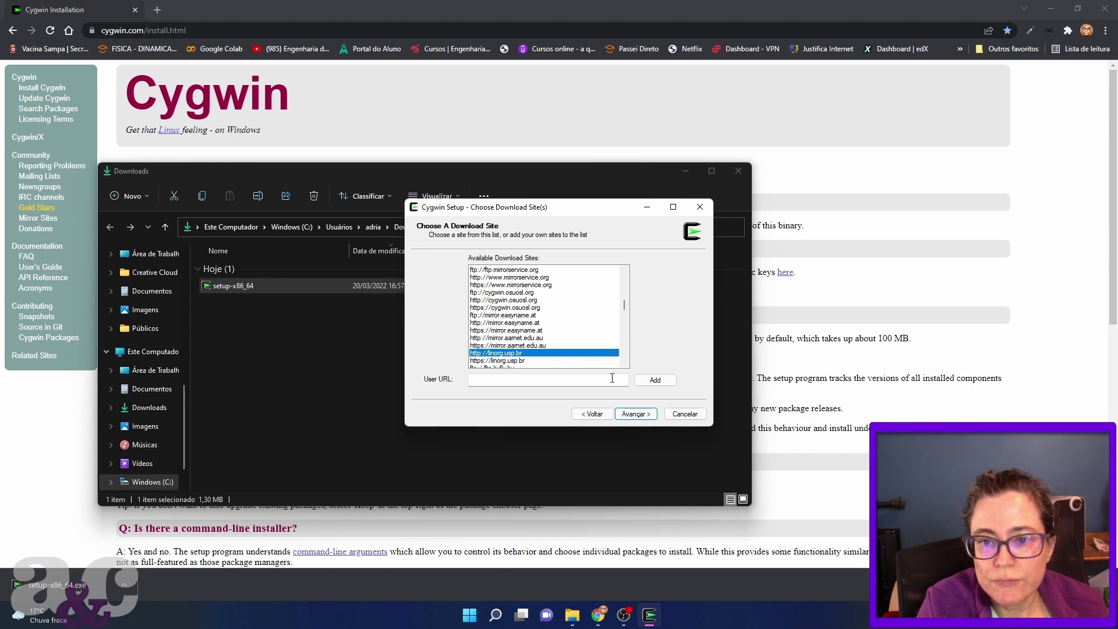
{"action": "left_click", "coordinate": [648, 414]}
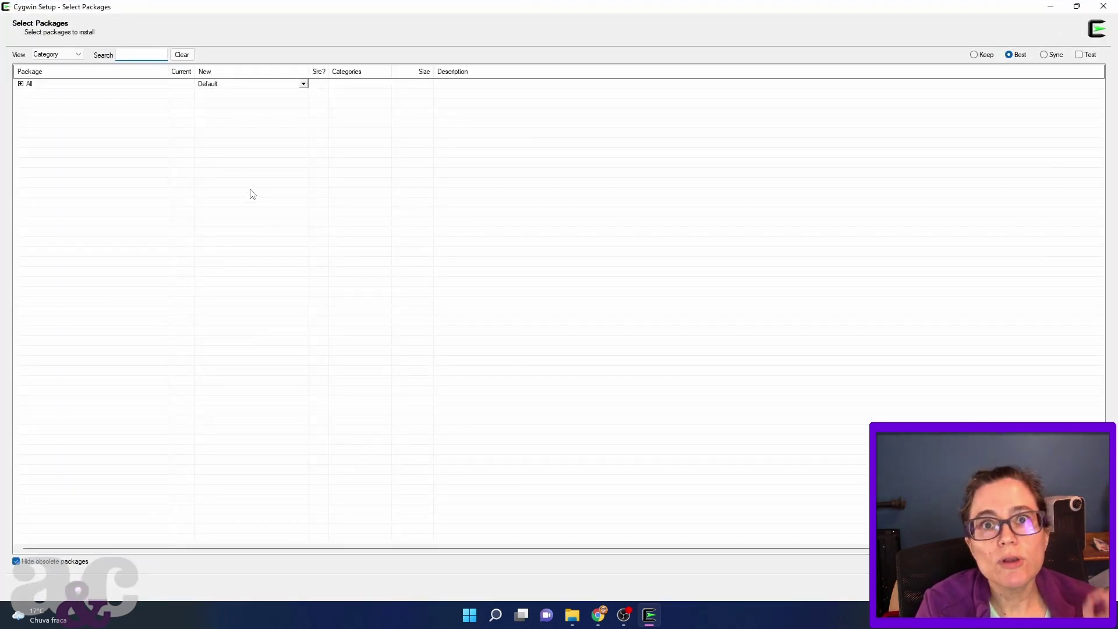
Switch to the Google Docs installation guide and copy the package name gcc-g++ from its package list.
{"action": "key", "text": "alt+Tab"}
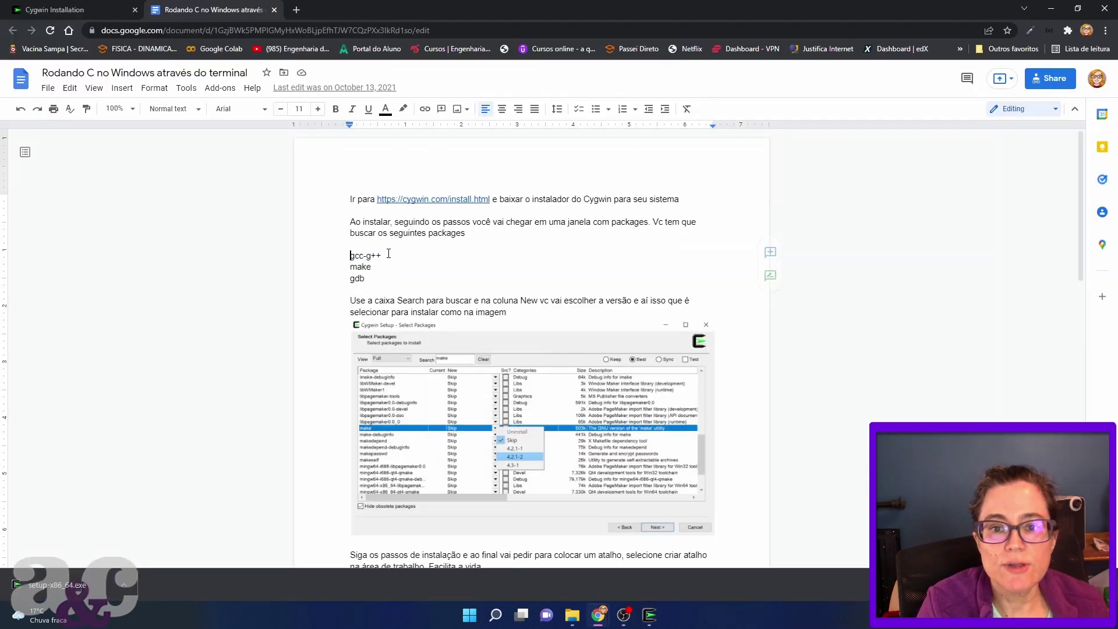
{"action": "left_click_drag", "start_coordinate": [377, 278], "coordinate": [339, 259]}
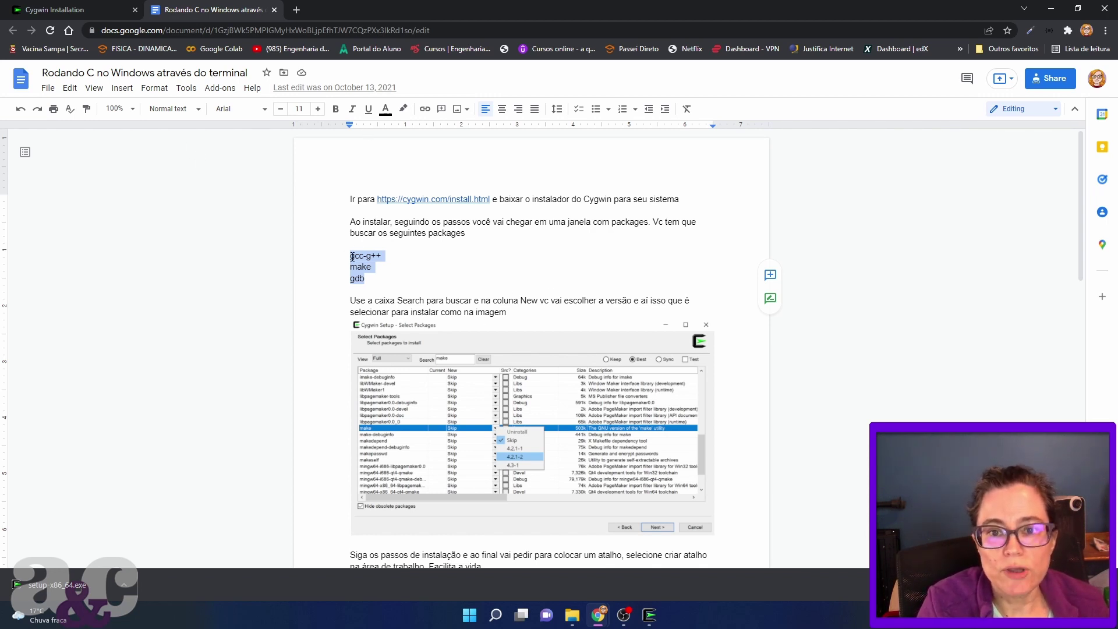
{"action": "left_click_drag", "start_coordinate": [383, 255], "coordinate": [350, 256]}
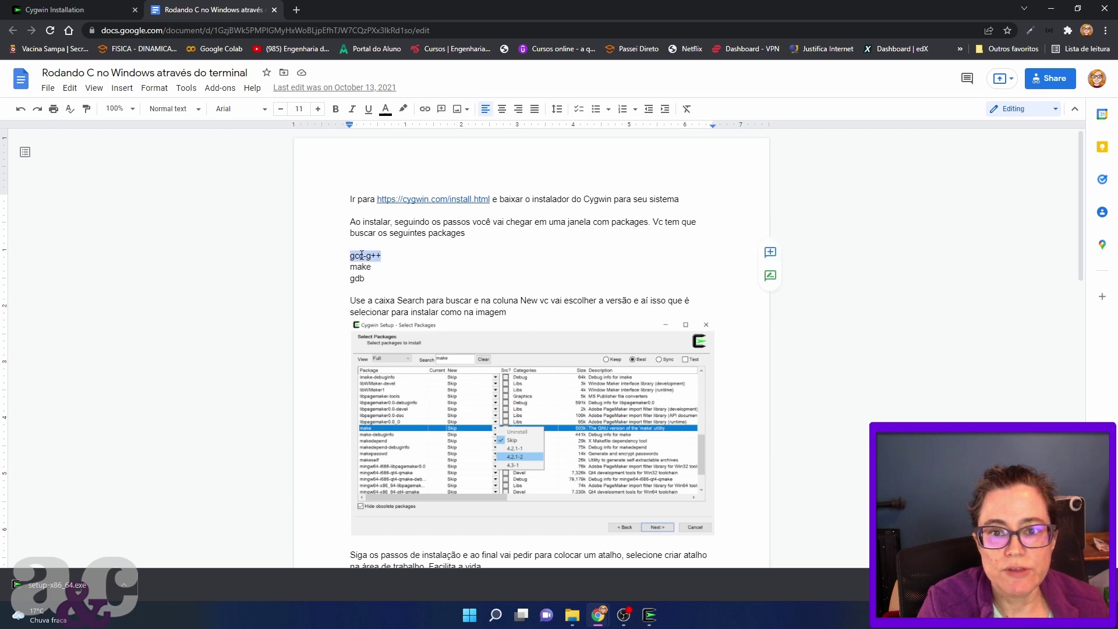
{"action": "right_click", "coordinate": [374, 268]}
{"action": "left_click", "coordinate": [379, 271]}
Switch back to Cygwin Setup, search the packages for the copied gcc-g++ and expand the Devel category.
{"action": "left_click", "coordinate": [649, 615]}
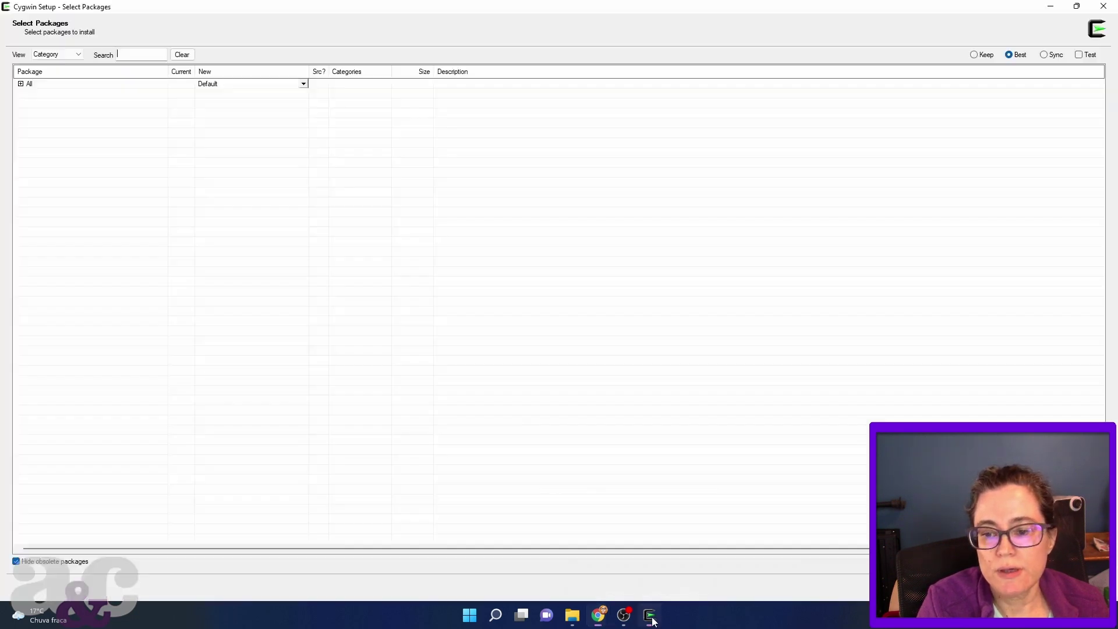
{"action": "right_click", "coordinate": [128, 55]}
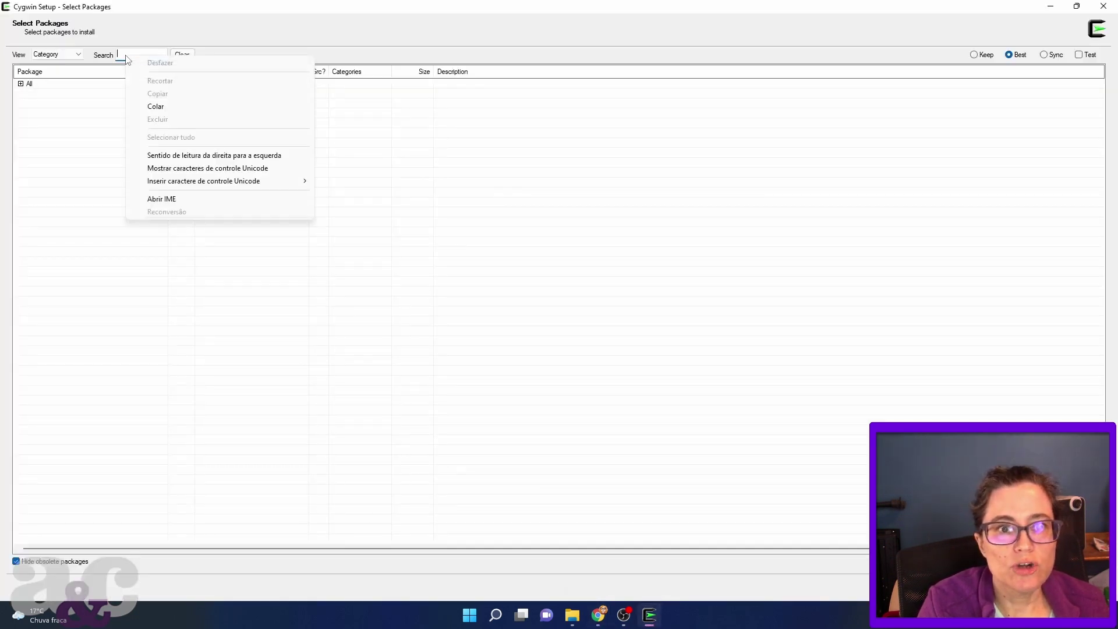
{"action": "left_click", "coordinate": [154, 108]}
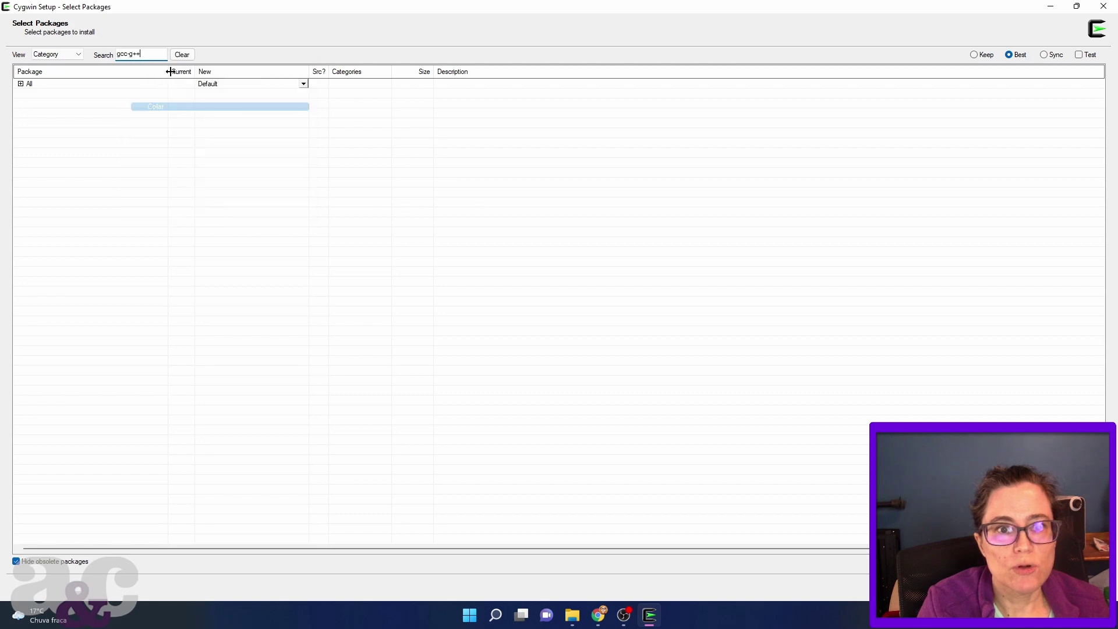
{"action": "left_click", "coordinate": [21, 84]}
{"action": "left_click", "coordinate": [29, 94]}
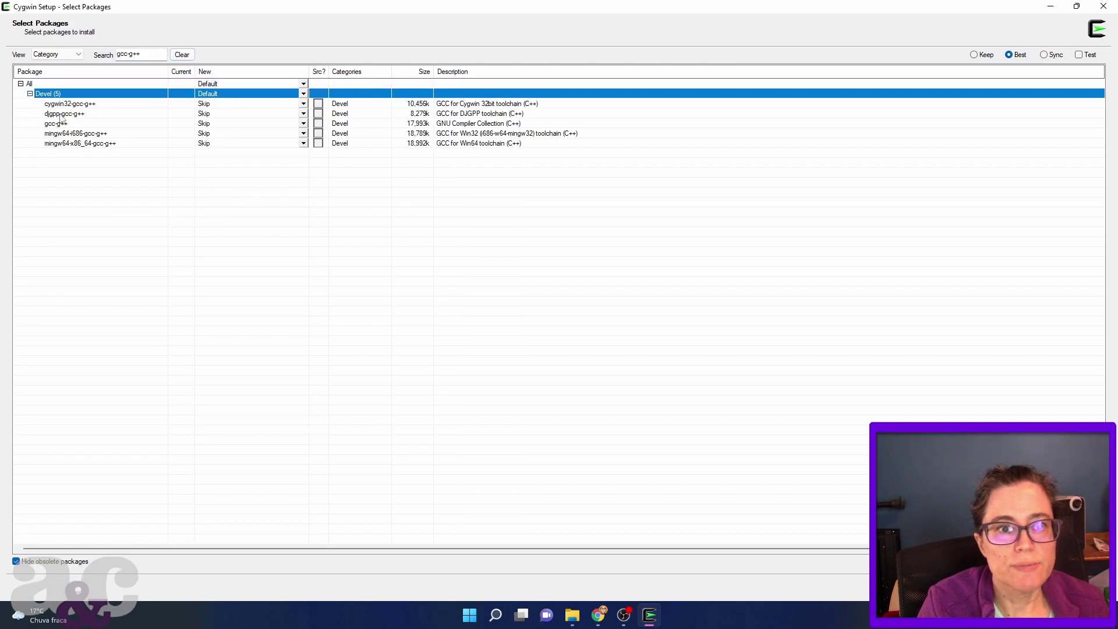
Choose version 6.4.0-1 for cygwin32-gcc-g++ and version 5.4.0-1 for djgpp-gcc-g++.
{"action": "left_click", "coordinate": [304, 104]}
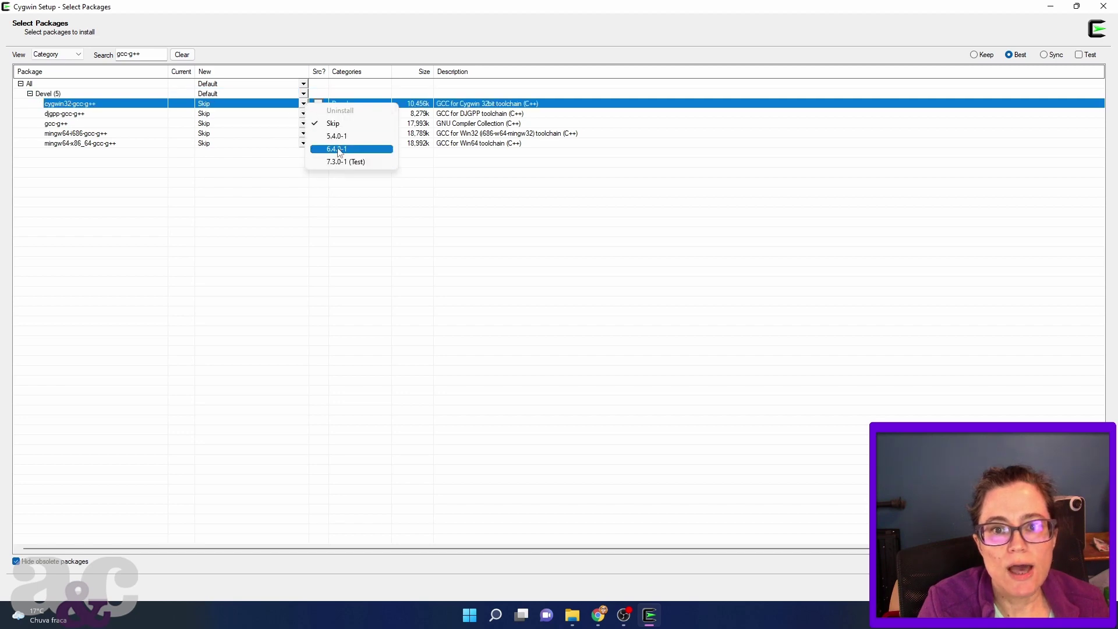
{"action": "left_click", "coordinate": [337, 149]}
{"action": "left_click", "coordinate": [303, 114]}
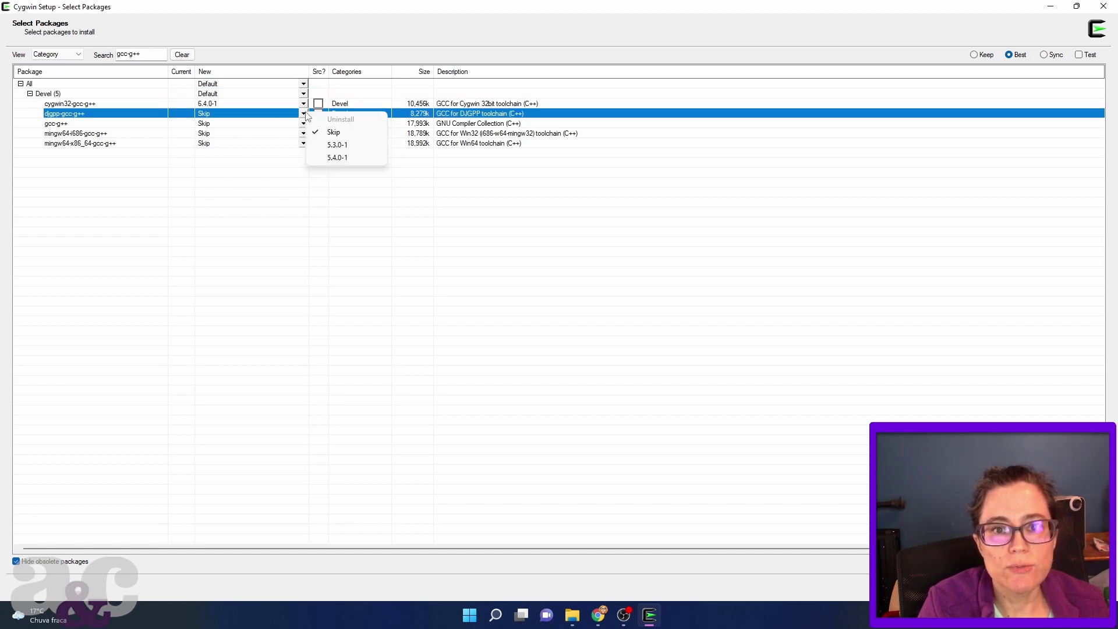
{"action": "left_click", "coordinate": [329, 158]}
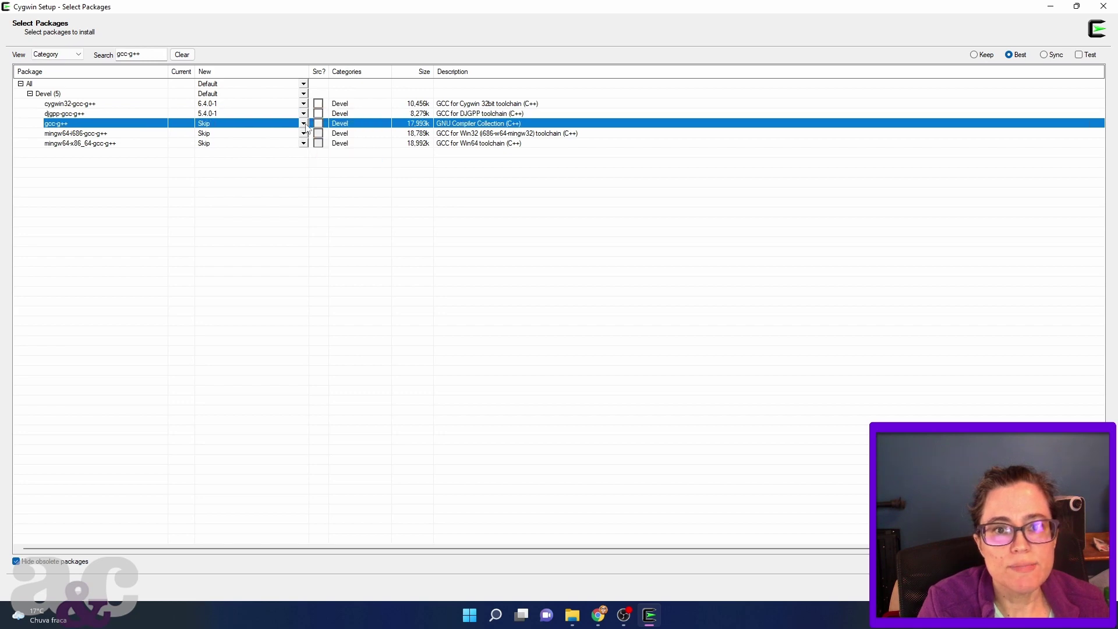
Choose version 11.2.0-1 for gcc-g++, mingw64-i686-gcc-g++ and mingw64-x86_64-gcc-g++.
{"action": "left_click", "coordinate": [303, 124]}
{"action": "left_click", "coordinate": [339, 197]}
{"action": "left_click", "coordinate": [304, 133]}
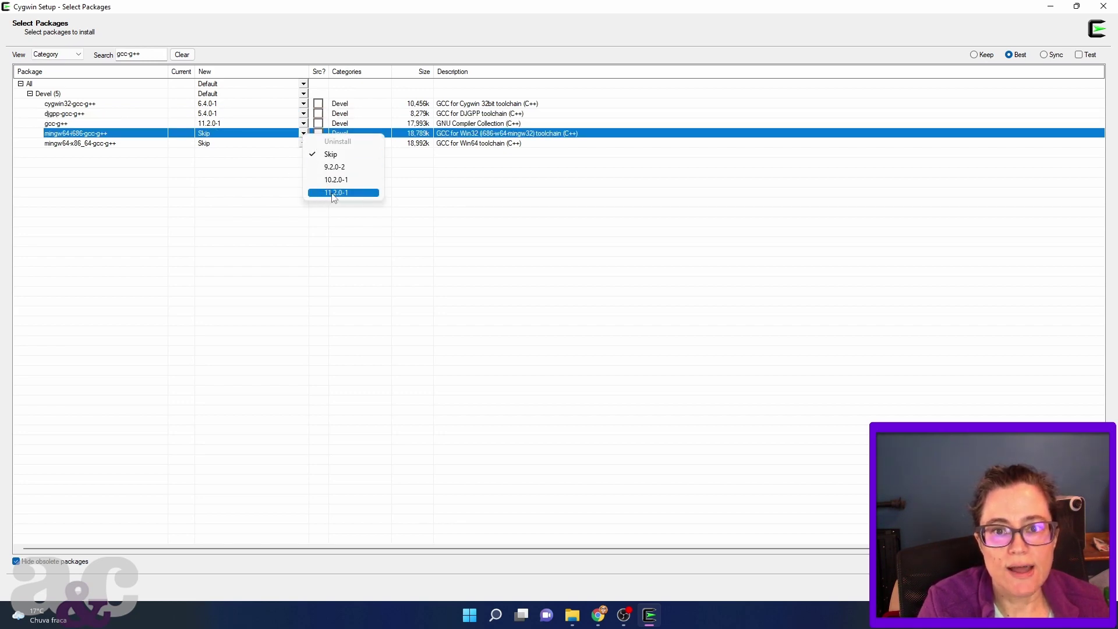
{"action": "left_click", "coordinate": [334, 197]}
{"action": "left_click", "coordinate": [304, 143]}
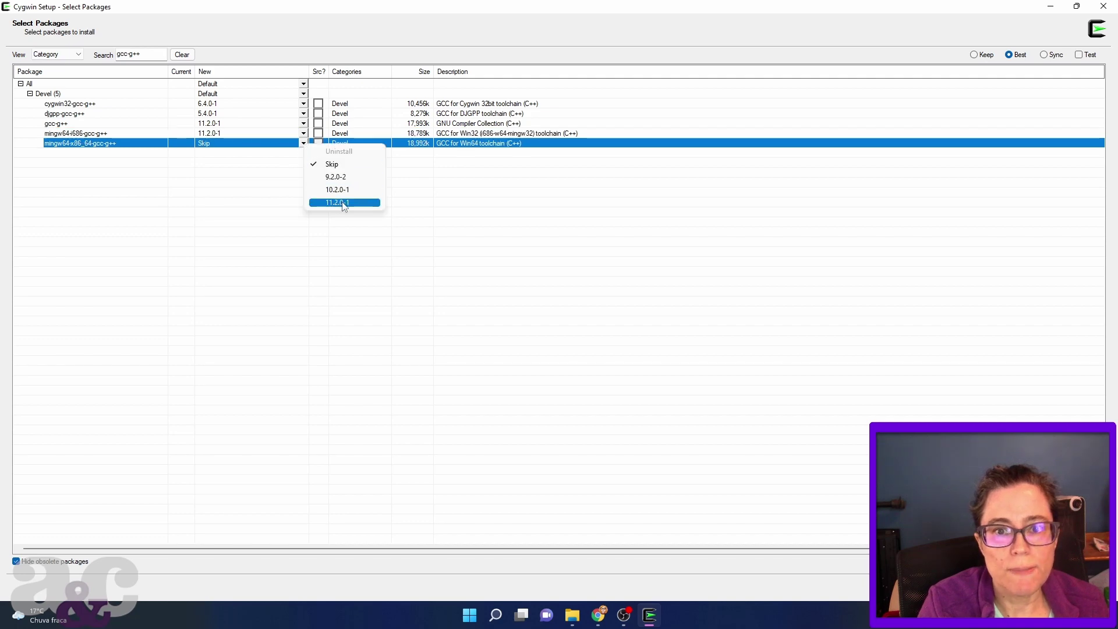
{"action": "left_click", "coordinate": [343, 203]}
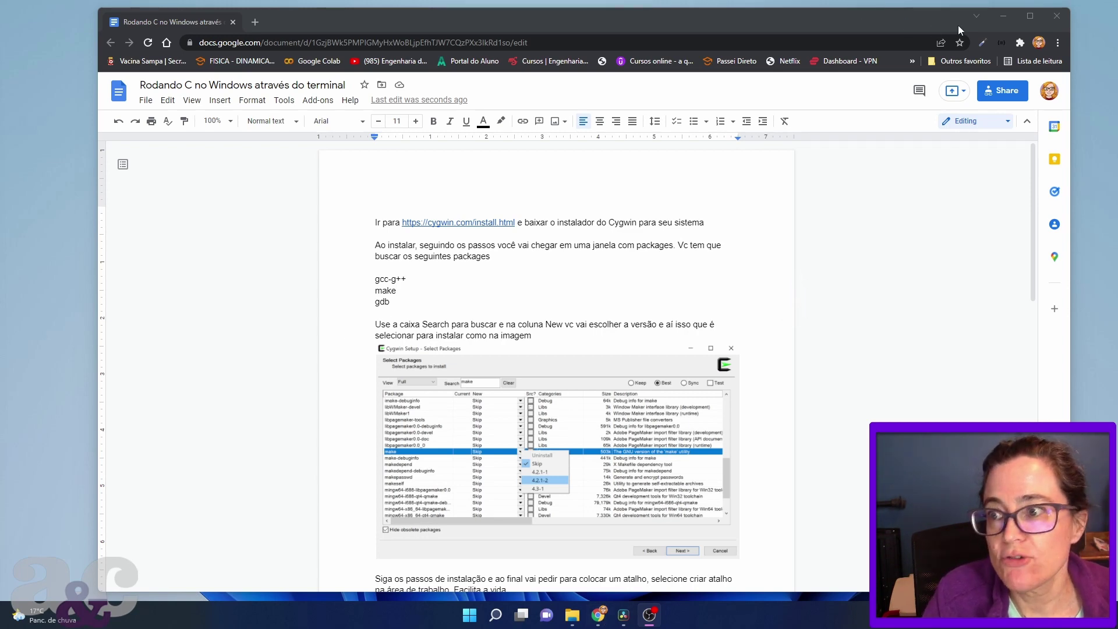
Minimize the browser and run the setup-x86_64 installer from the Downloads folder in File Explorer.
{"action": "left_click", "coordinate": [1004, 15]}
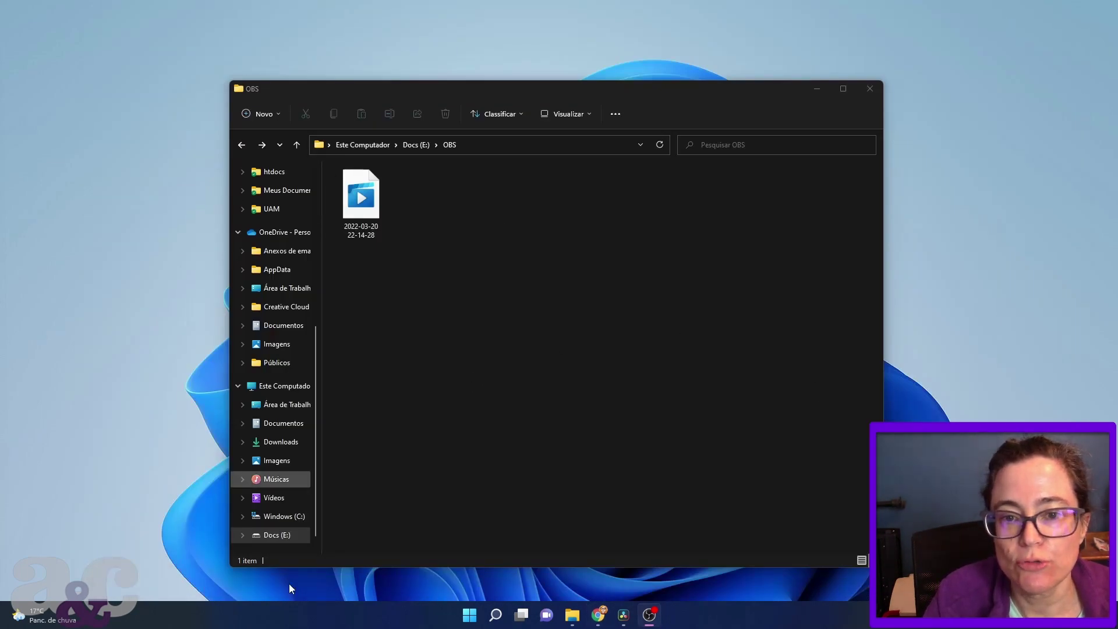
{"action": "scroll", "coordinate": [315, 181], "scroll_direction": "up", "scroll_amount": 5}
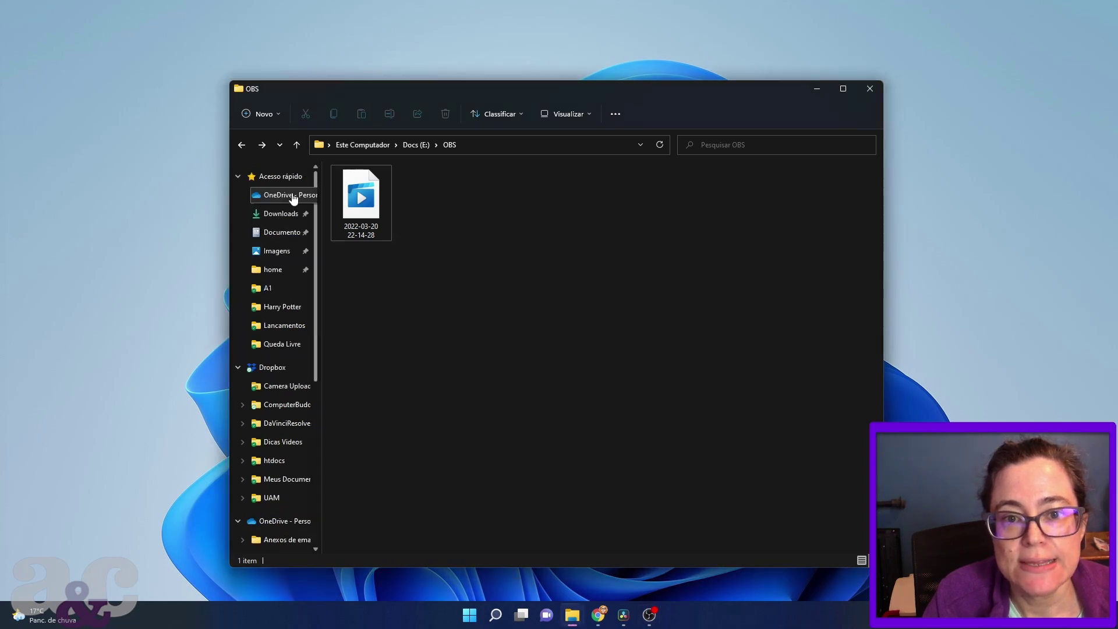
{"action": "left_click", "coordinate": [280, 214]}
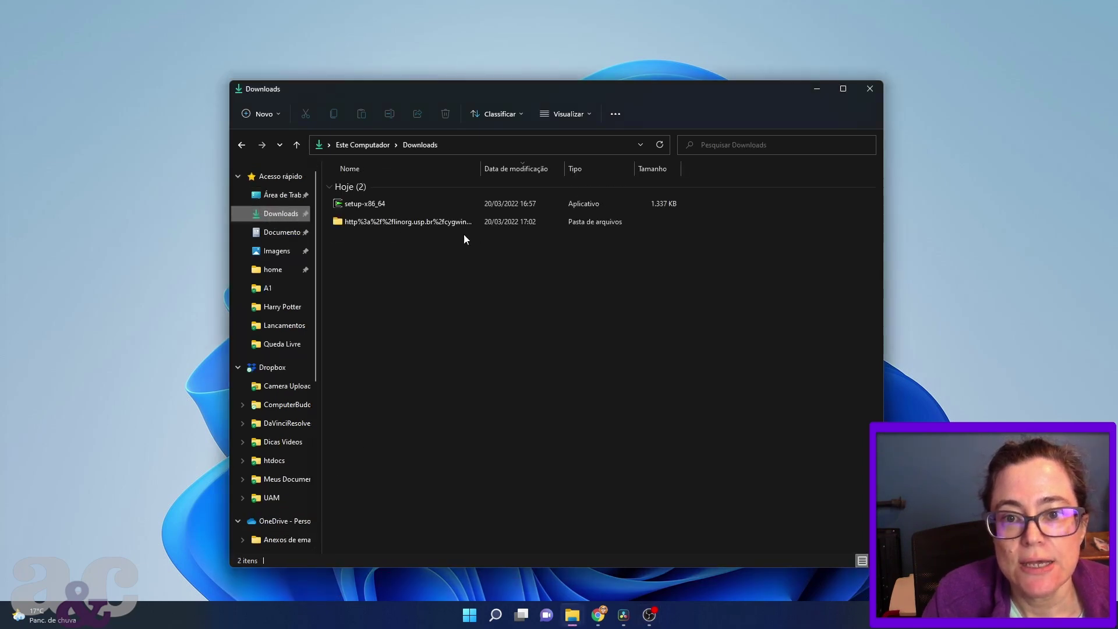
{"action": "left_click", "coordinate": [367, 205]}
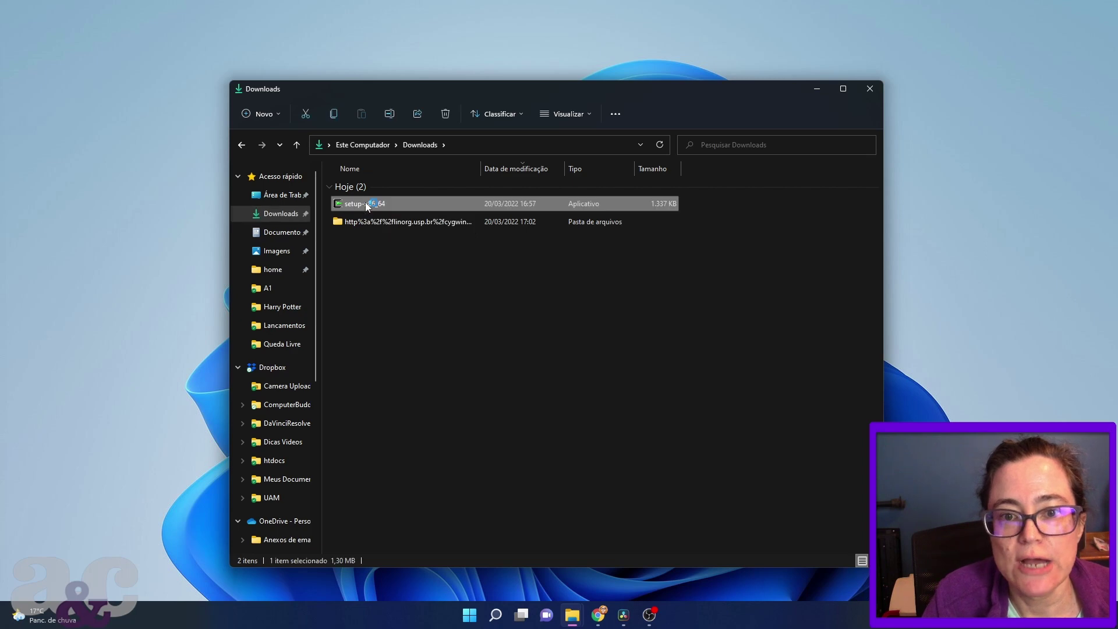
{"action": "double_click", "coordinate": [365, 201]}
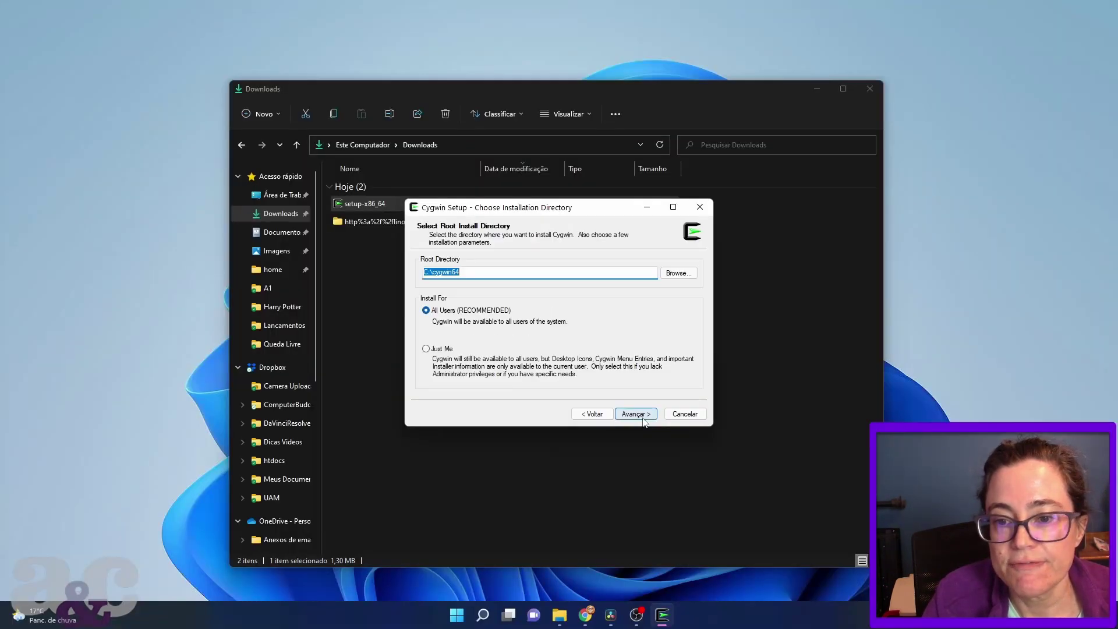
{"action": "left_click", "coordinate": [635, 414]}
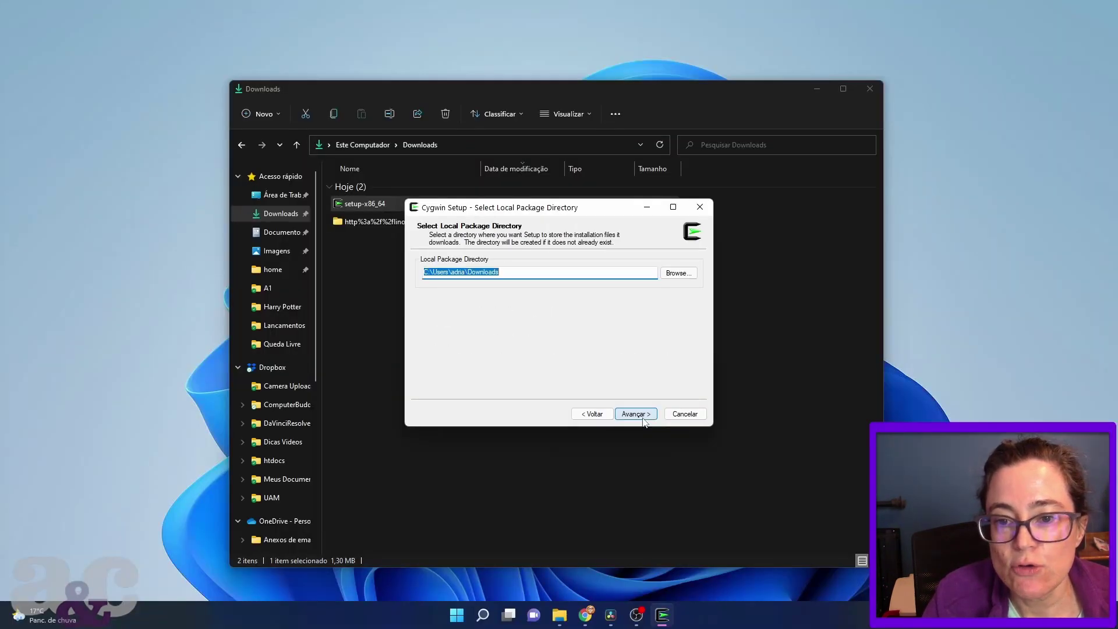
{"action": "left_click", "coordinate": [635, 414]}
{"action": "left_click", "coordinate": [636, 414]}
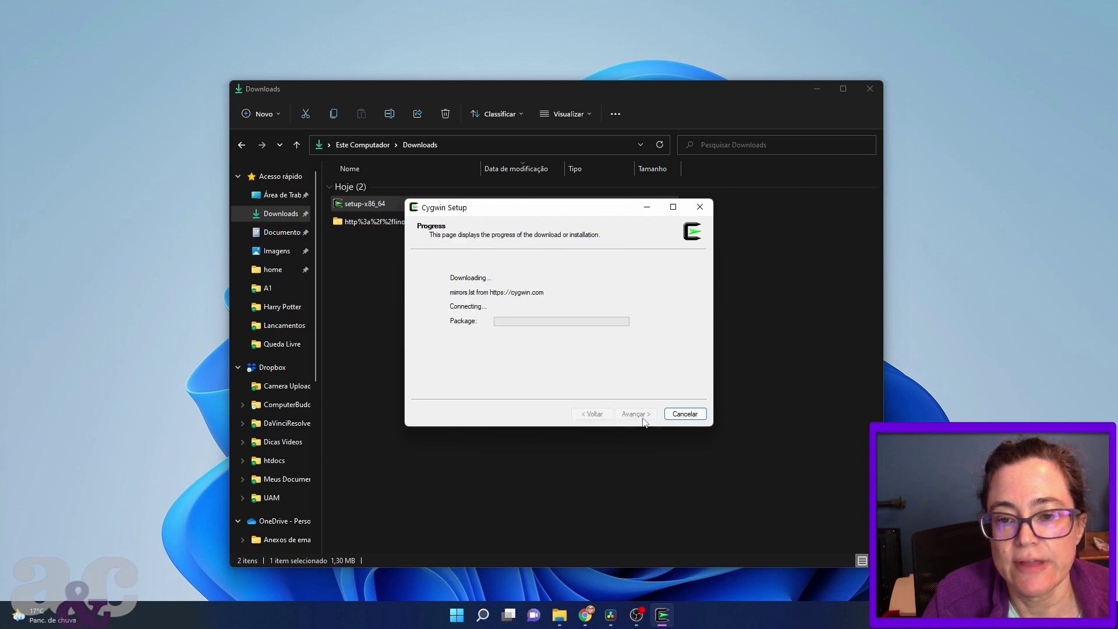
{"action": "left_click", "coordinate": [535, 353]}
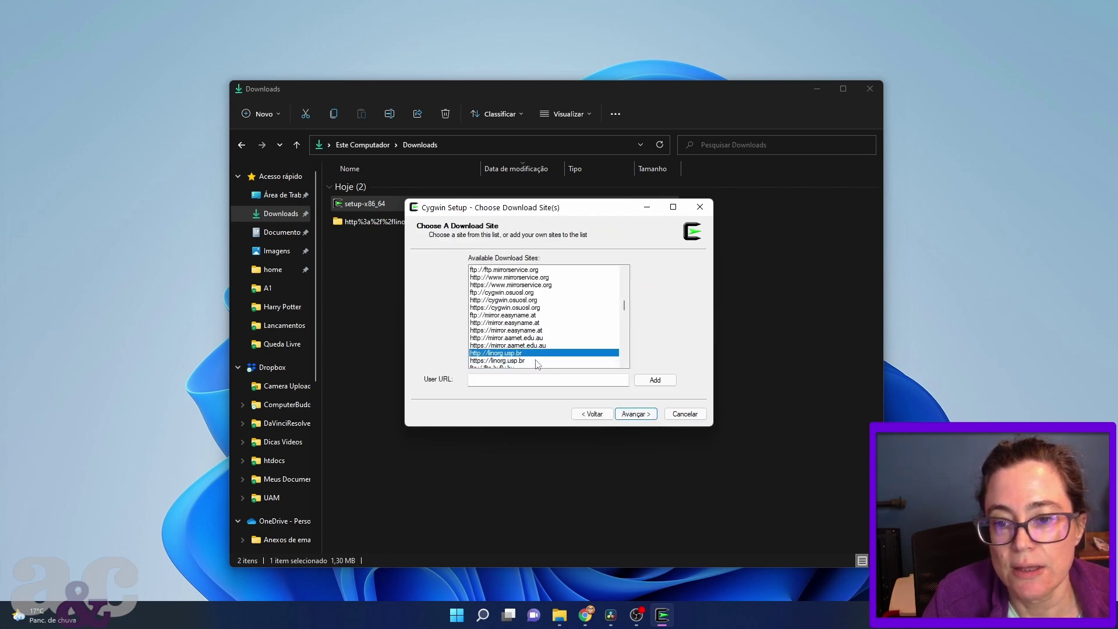
{"action": "left_click", "coordinate": [640, 414]}
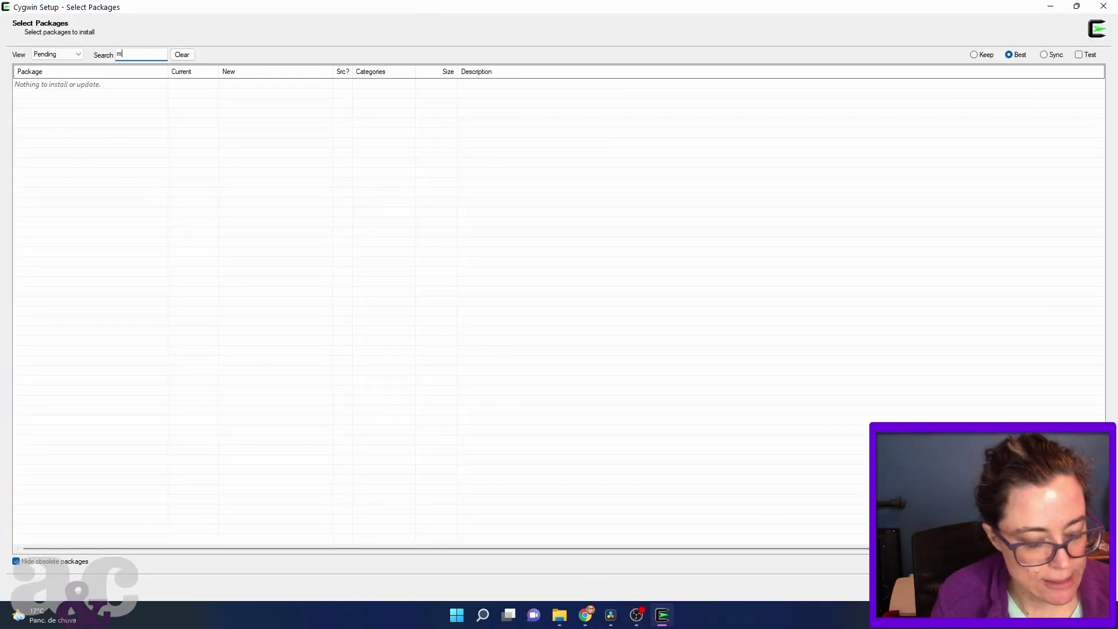
Search the packages for make in the Category view, expand Devel and locate the make package.
{"action": "left_click", "coordinate": [58, 55]}
{"action": "left_click", "coordinate": [58, 108]}
{"action": "left_click", "coordinate": [47, 54]}
{"action": "left_click", "coordinate": [81, 55]}
{"action": "left_click", "coordinate": [26, 85]}
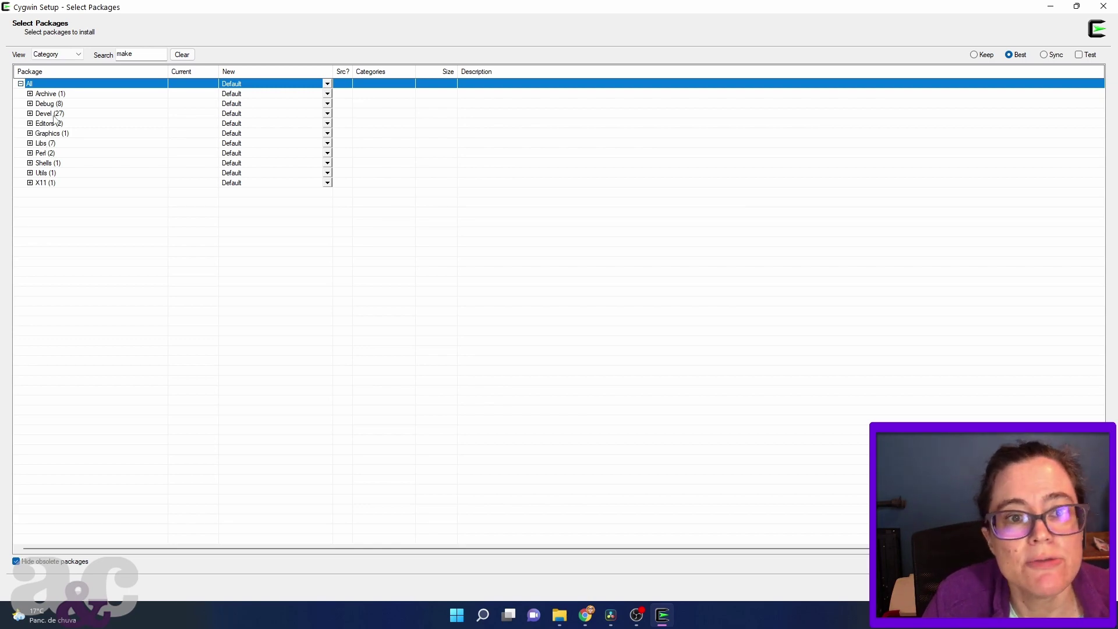
{"action": "left_click", "coordinate": [31, 114]}
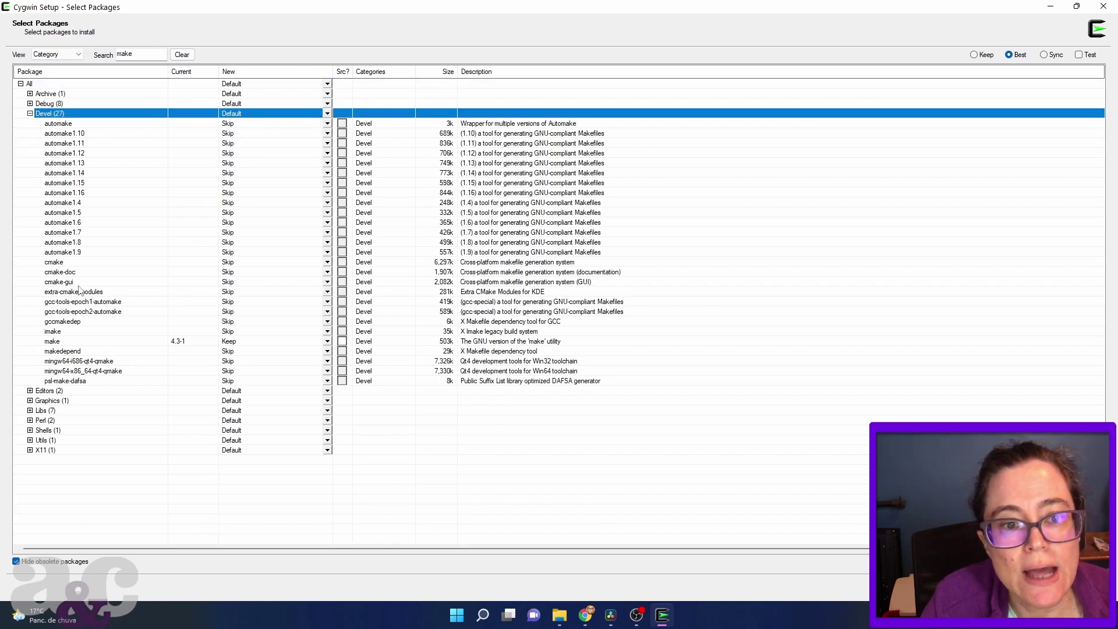
{"action": "left_click", "coordinate": [60, 344]}
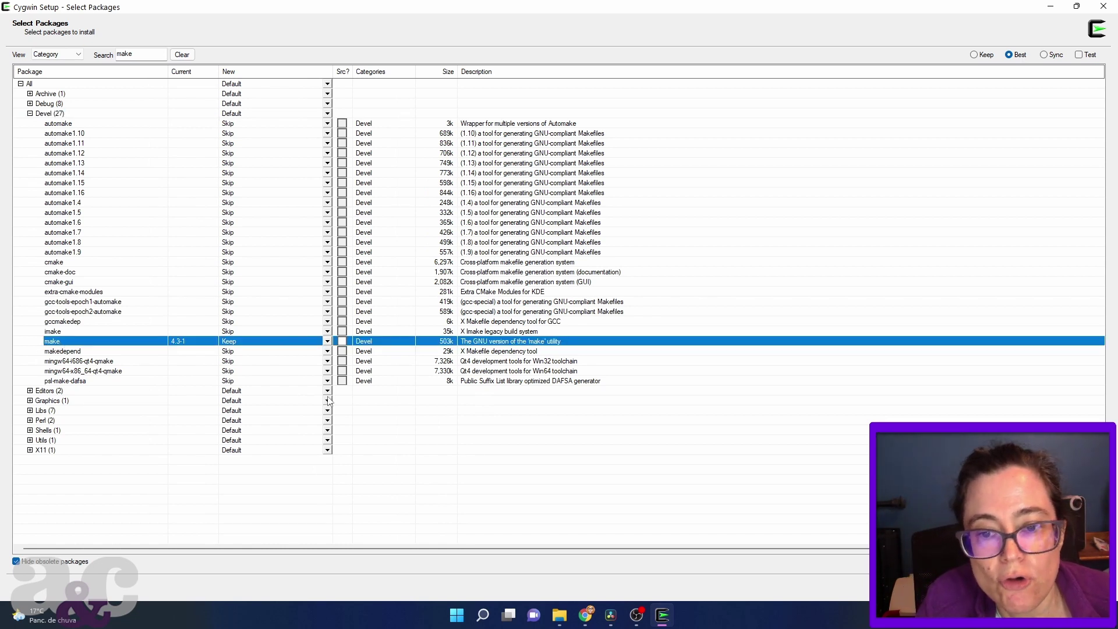
Search the packages for gdb and locate the gdb package under Devel.
{"action": "double_click", "coordinate": [133, 54]}
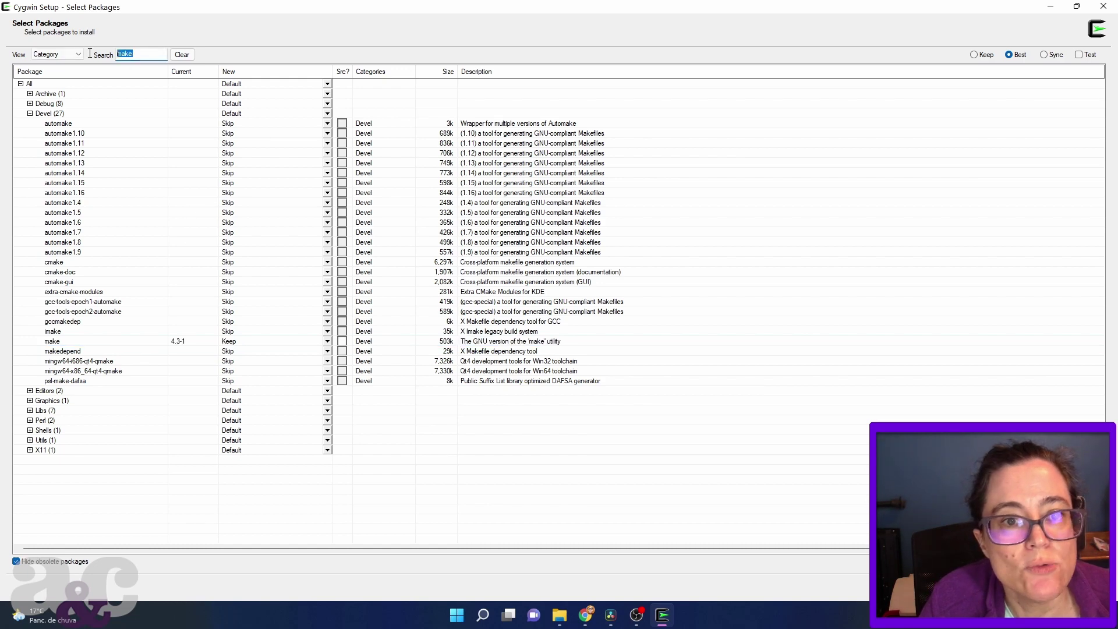
{"action": "type", "text": "gdb"}
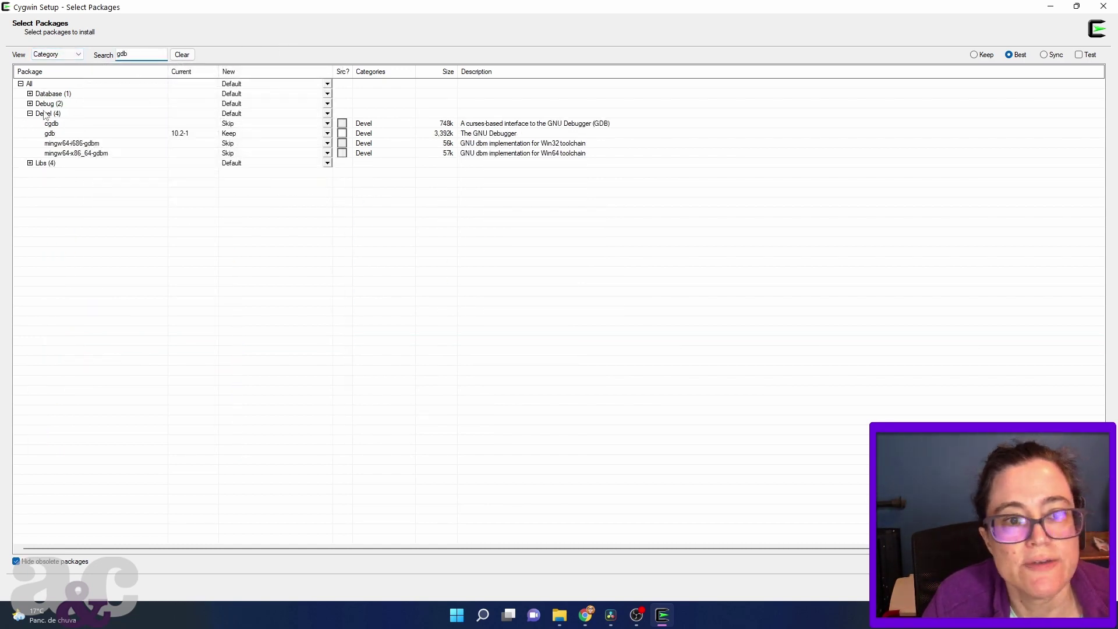
{"action": "left_click", "coordinate": [56, 134]}
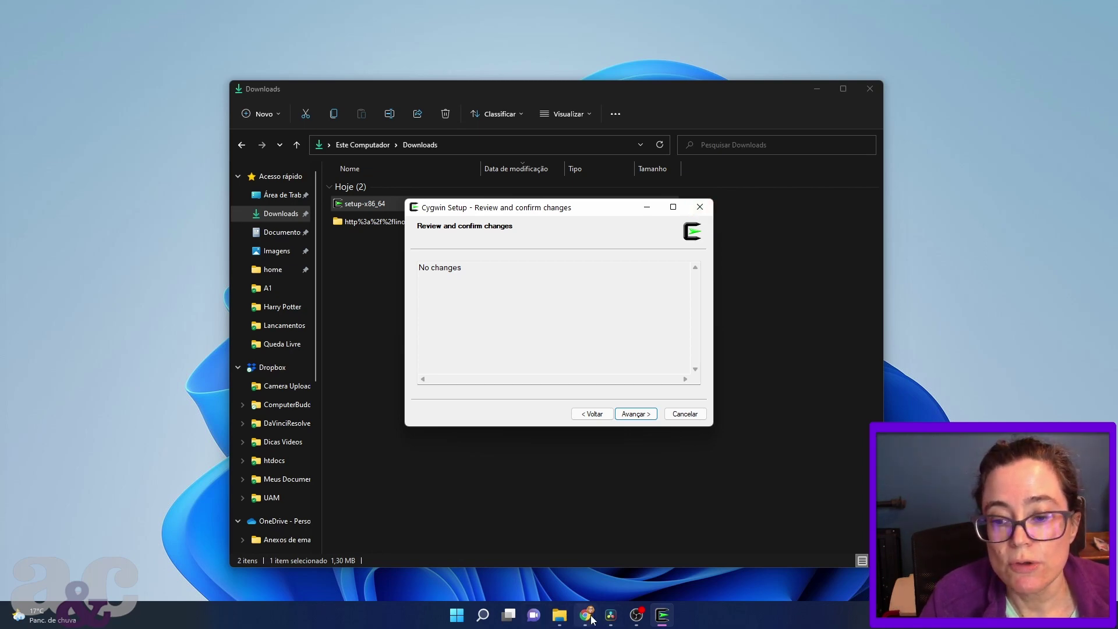
Finish the Cygwin setup with both the desktop icon and Start Menu icon enabled, and minimize the browser.
{"action": "mouse_move", "coordinate": [588, 617]}
{"action": "left_click", "coordinate": [646, 559]}
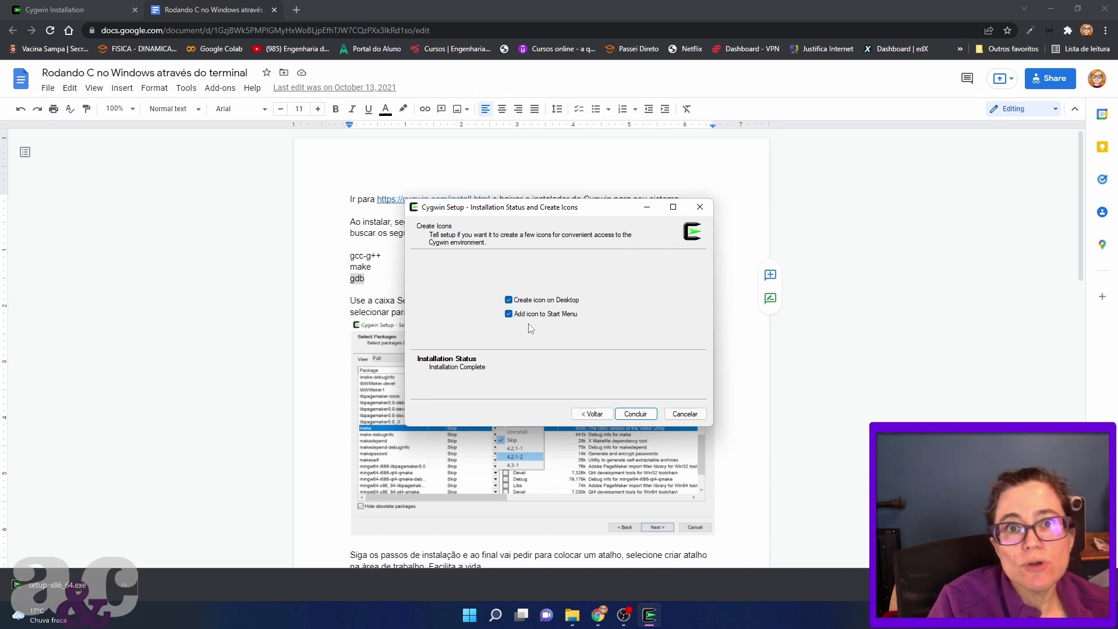
{"action": "left_click", "coordinate": [635, 414]}
{"action": "left_click", "coordinate": [1051, 10]}
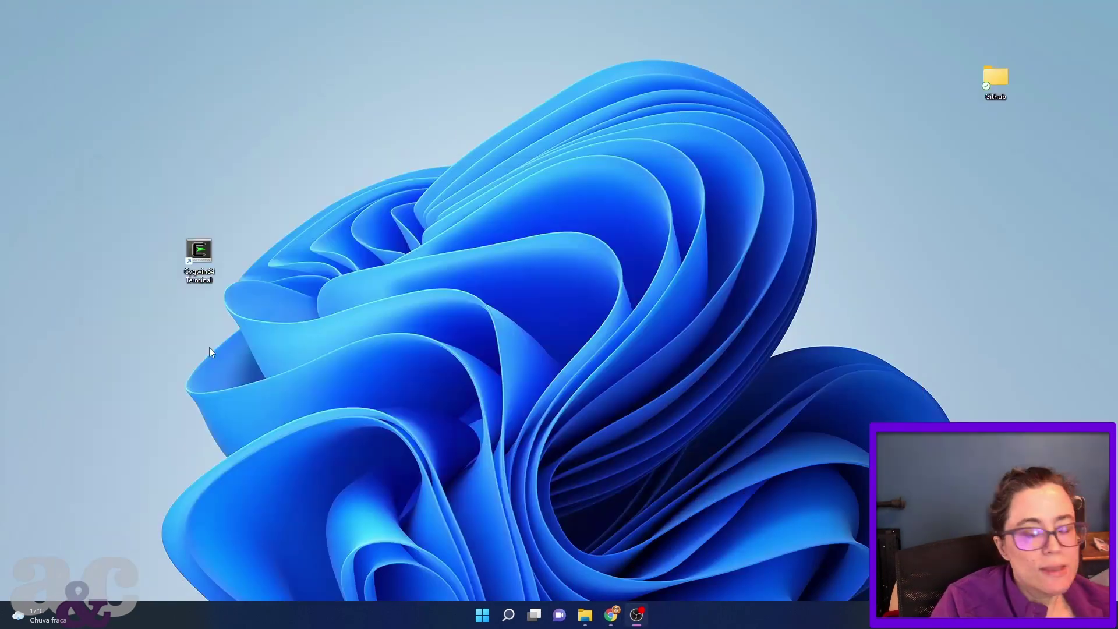
Move the Cygwin64 Terminal desktop shortcut, open its file location and make the File Explorer window taller.
{"action": "left_click_drag", "start_coordinate": [211, 250], "coordinate": [432, 250]}
{"action": "right_click", "coordinate": [421, 251]}
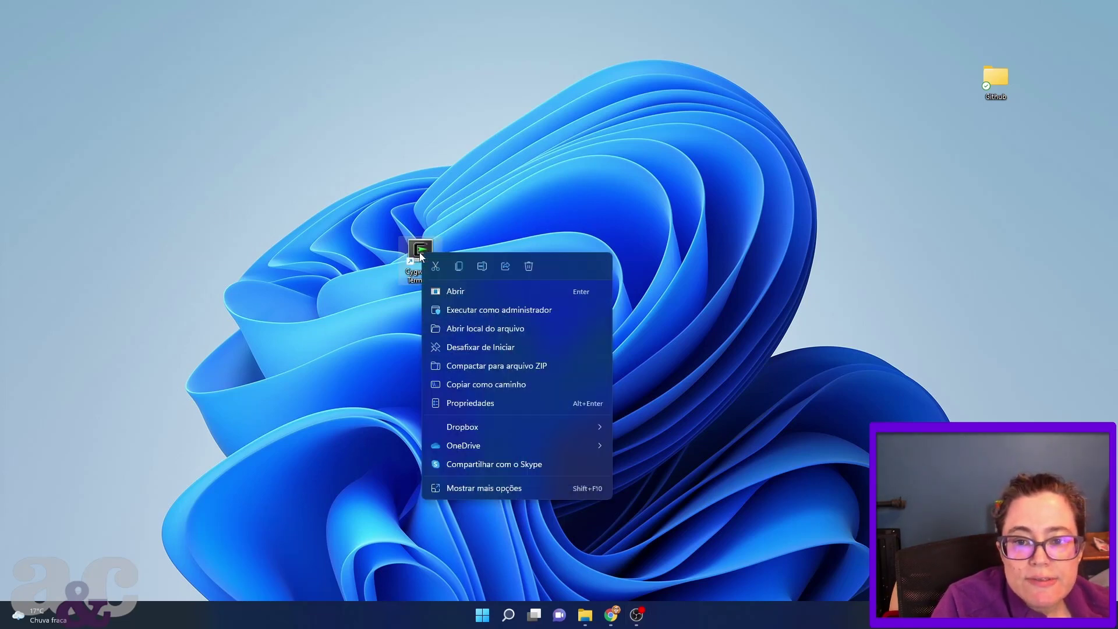
{"action": "left_click", "coordinate": [503, 333]}
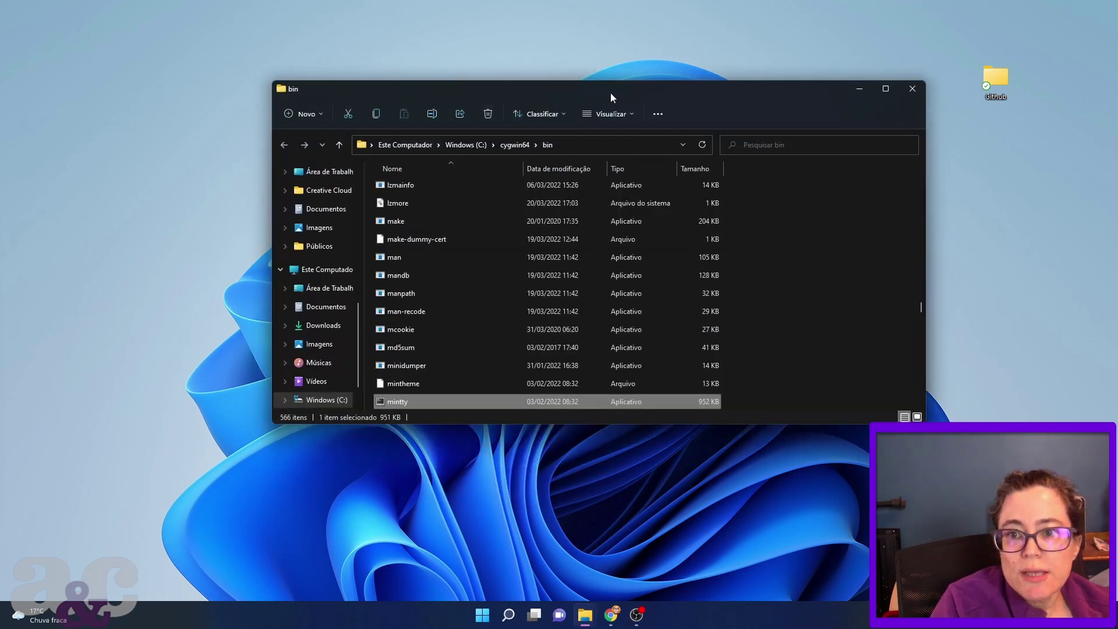
{"action": "left_click_drag", "start_coordinate": [565, 421], "coordinate": [563, 565]}
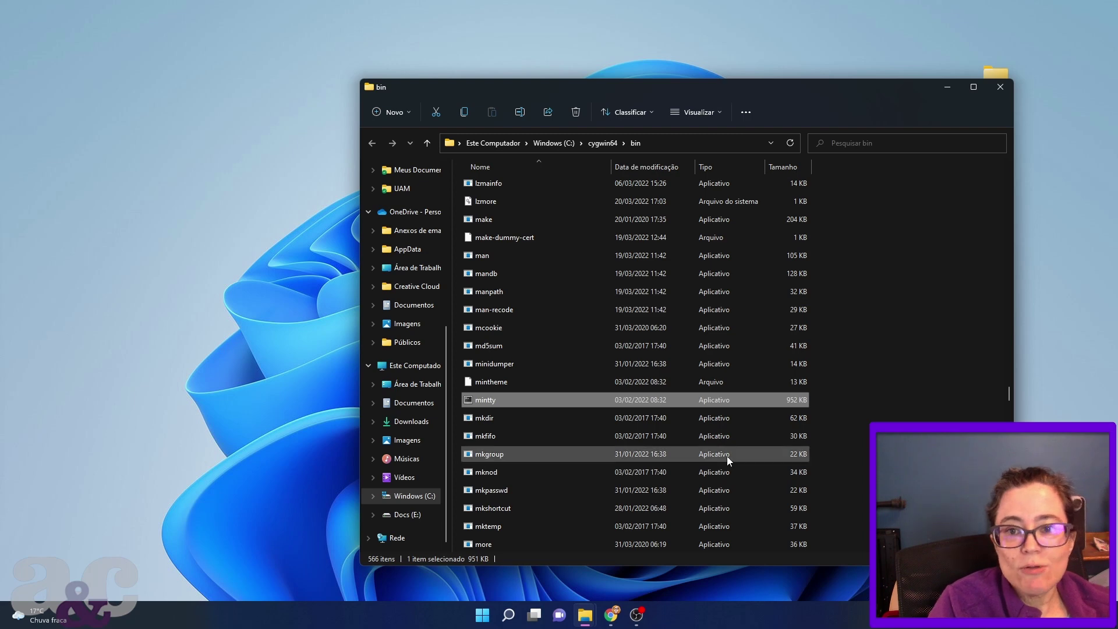
Examine the programs in Cygwin's bin folder and return to the parent cygwin64 folder.
{"action": "scroll", "coordinate": [727, 456], "scroll_direction": "up", "scroll_amount": 15}
{"action": "scroll", "coordinate": [727, 452], "scroll_direction": "up", "scroll_amount": 1}
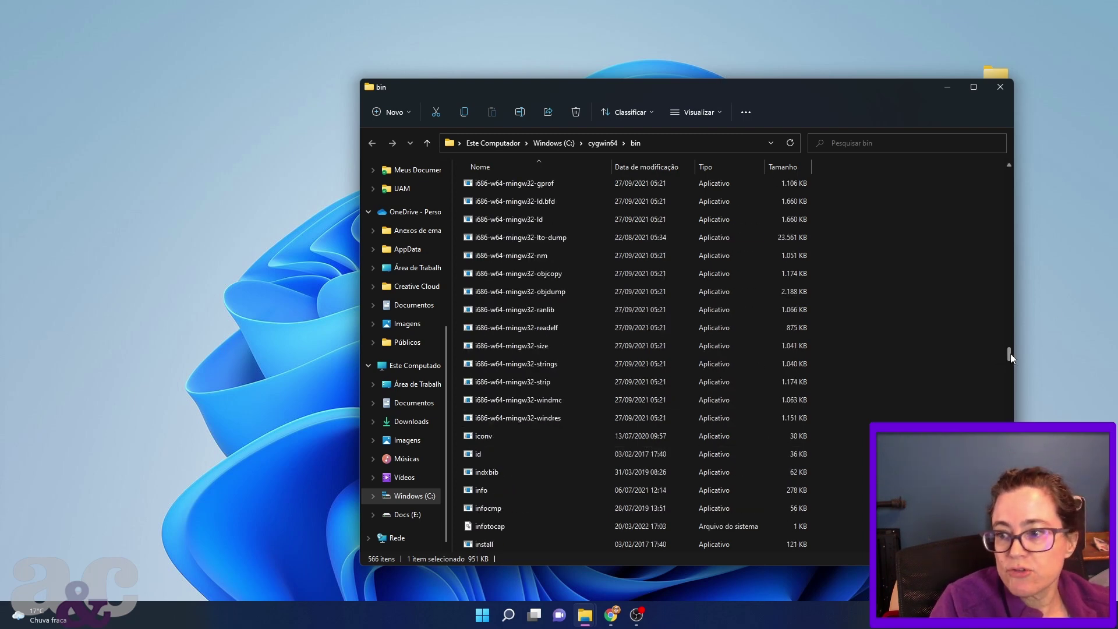
{"action": "left_click_drag", "start_coordinate": [1012, 358], "coordinate": [1011, 257]}
{"action": "left_click", "coordinate": [610, 145]}
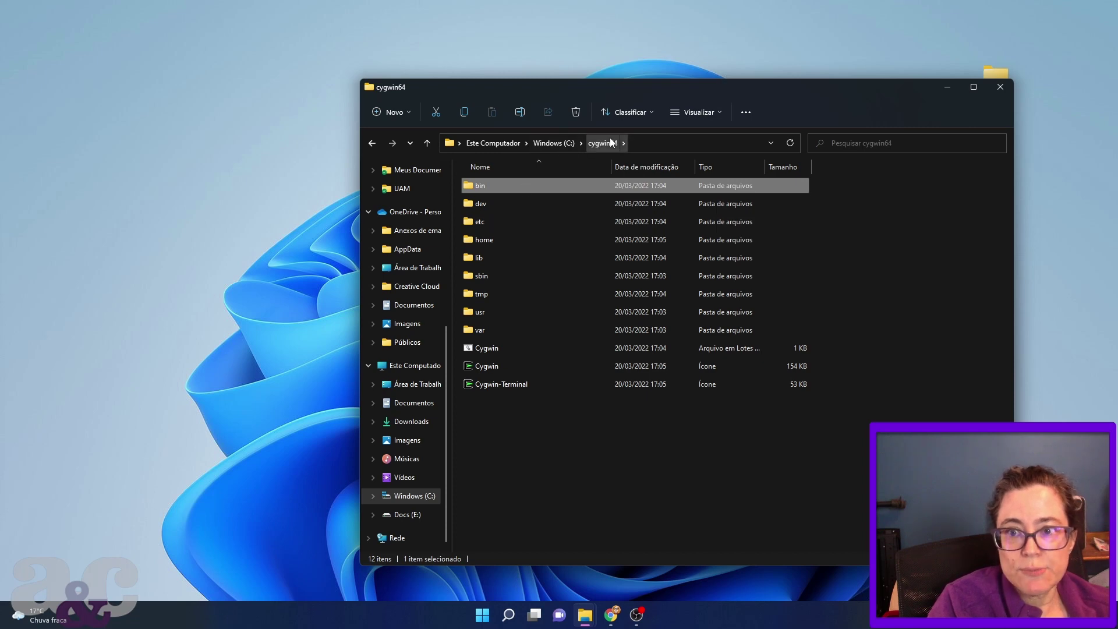
{"action": "double_click", "coordinate": [469, 188]}
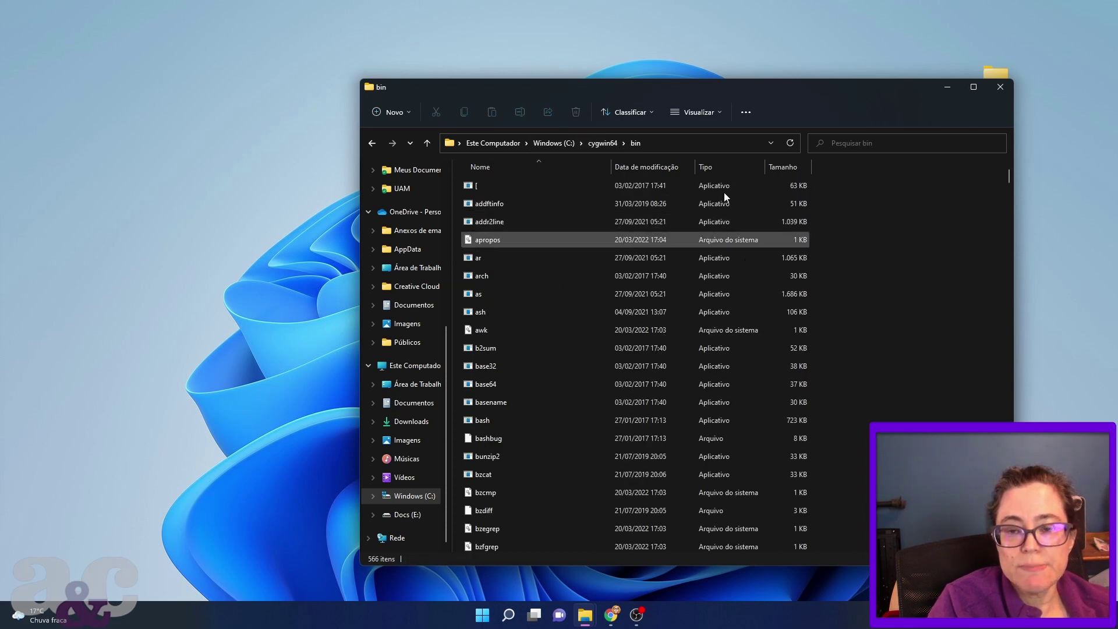
{"action": "left_click", "coordinate": [603, 144]}
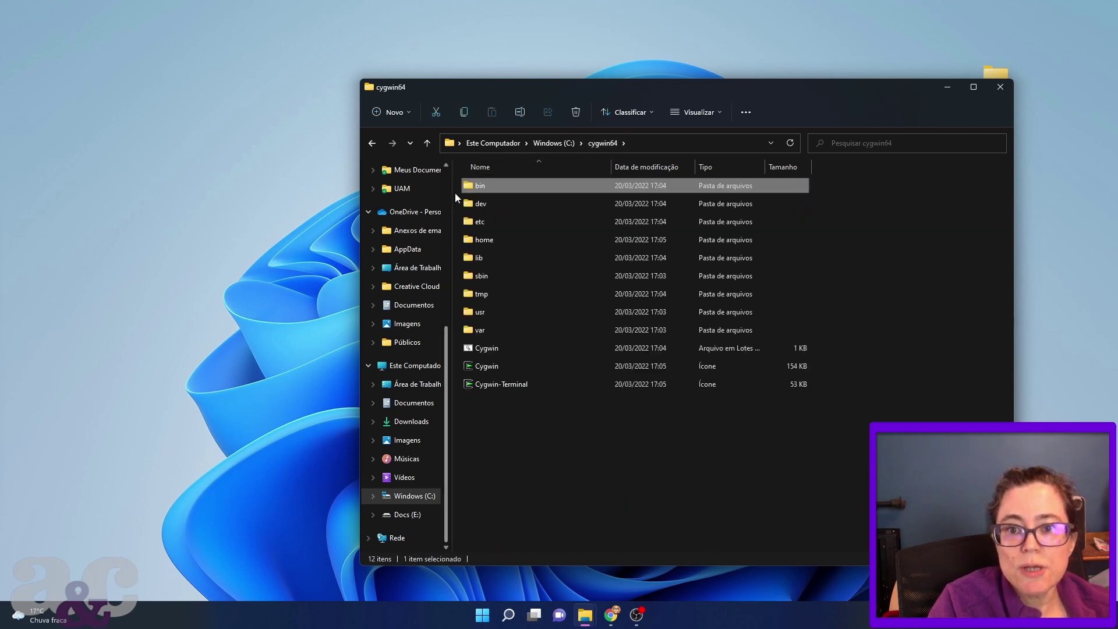
Add cygwin64's home folder to Quick access and open the user's personal folder inside home.
{"action": "left_click", "coordinate": [501, 240]}
{"action": "left_click_drag", "start_coordinate": [447, 332], "coordinate": [458, 197]}
{"action": "left_click_drag", "start_coordinate": [468, 247], "coordinate": [410, 260]}
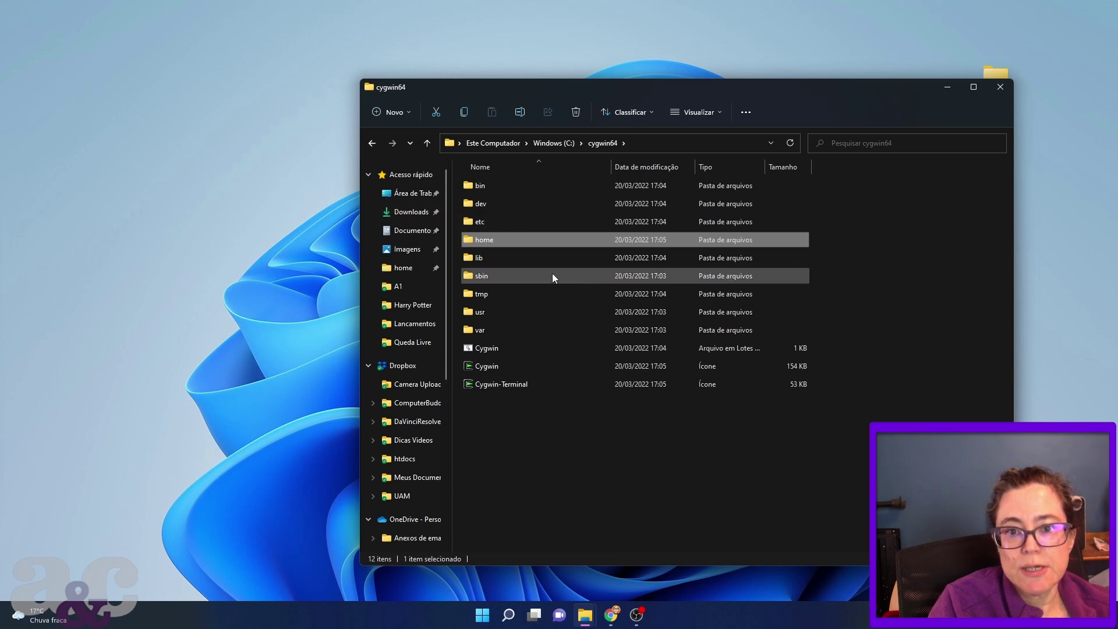
{"action": "double_click", "coordinate": [487, 241]}
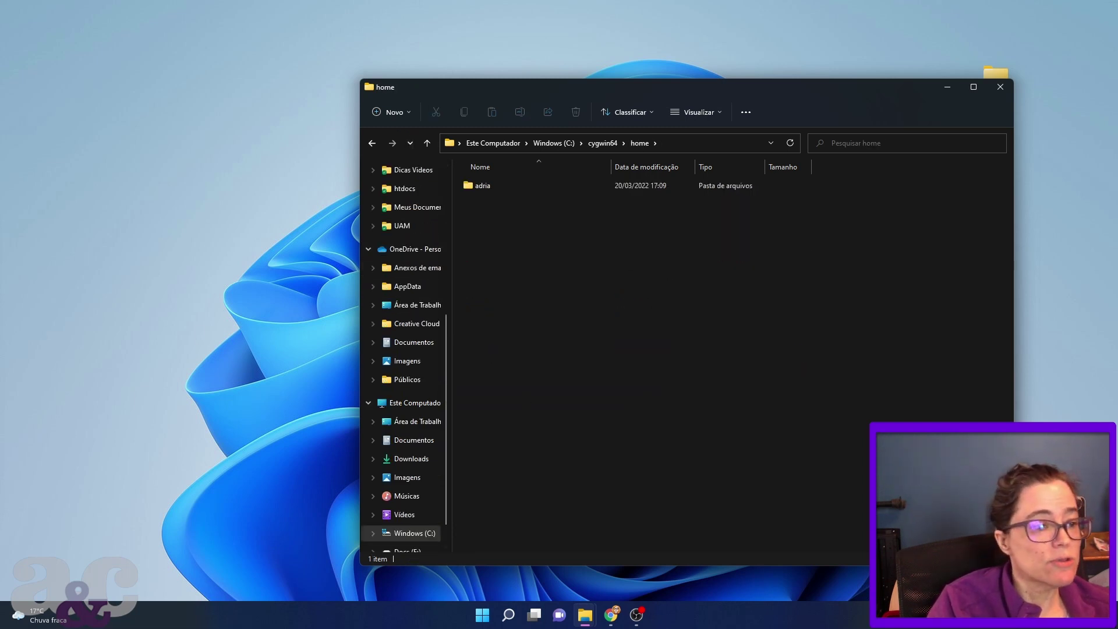
{"action": "double_click", "coordinate": [487, 186]}
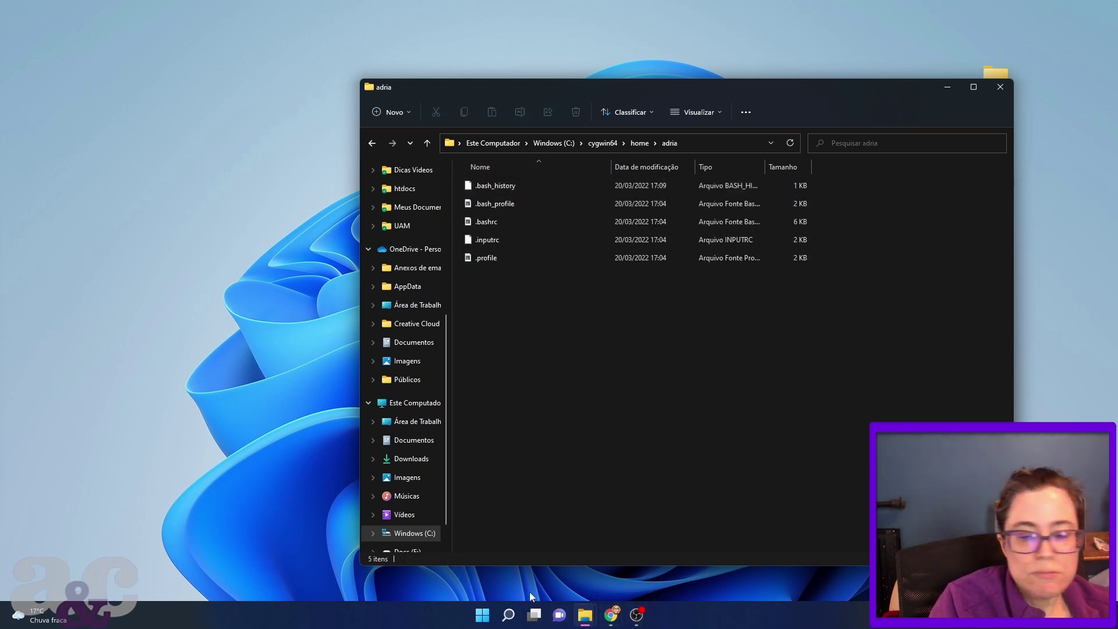
Launch Cygwin64 Terminal from the pinned Start applications.
{"action": "left_click", "coordinate": [483, 617]}
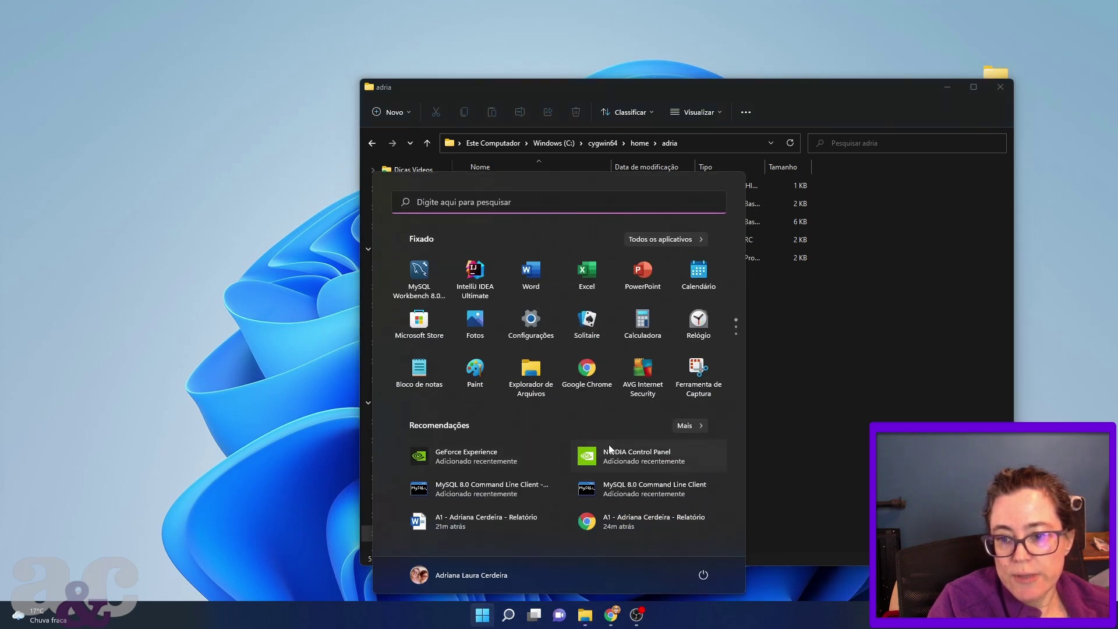
{"action": "scroll", "coordinate": [565, 351], "scroll_direction": "down", "scroll_amount": 1}
{"action": "scroll", "coordinate": [565, 351], "scroll_direction": "down", "scroll_amount": 2}
{"action": "scroll", "coordinate": [558, 352], "scroll_direction": "up", "scroll_amount": 1}
{"action": "scroll", "coordinate": [541, 377], "scroll_direction": "down", "scroll_amount": 1}
{"action": "left_click", "coordinate": [530, 286]}
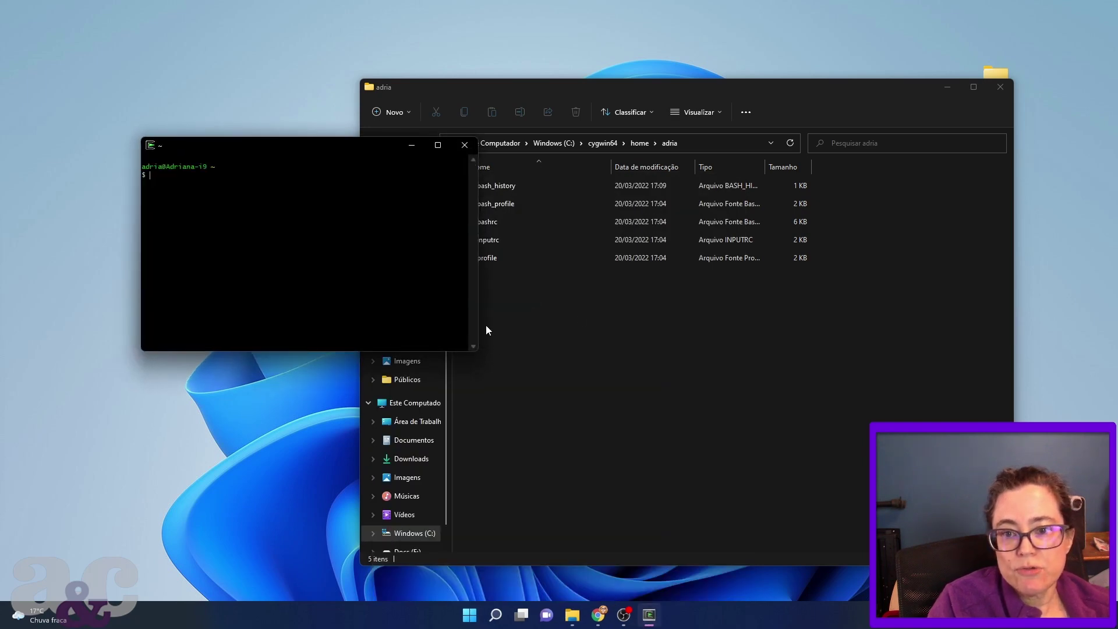
Enlarge the Cygwin terminal window and increase its text size several levels for readability.
{"action": "left_click_drag", "start_coordinate": [479, 324], "coordinate": [724, 545]}
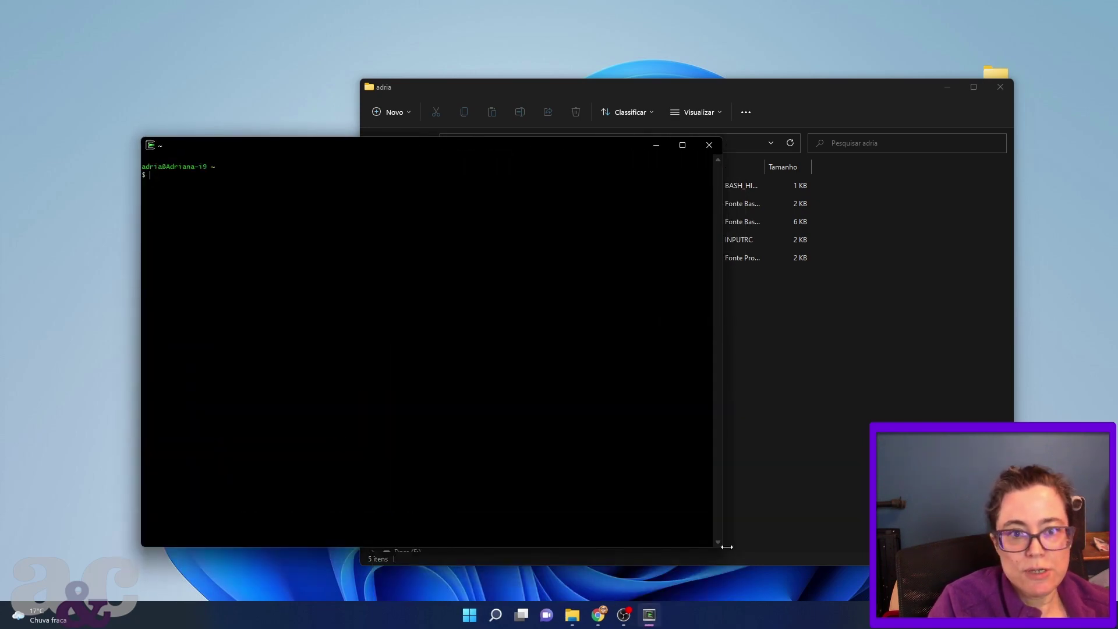
{"action": "key", "text": "ctrl+plus"}
{"action": "key", "text": "ctrl+plus"}
{"action": "key", "text": "ctrl+plus"}
{"action": "key", "text": "ctrl+plus"}
{"action": "key", "text": "ctrl+plus"}
{"action": "key", "text": "ctrl+plus"}
{"action": "key", "text": "ctrl+plus"}
{"action": "key", "text": "ctrl+plus"}
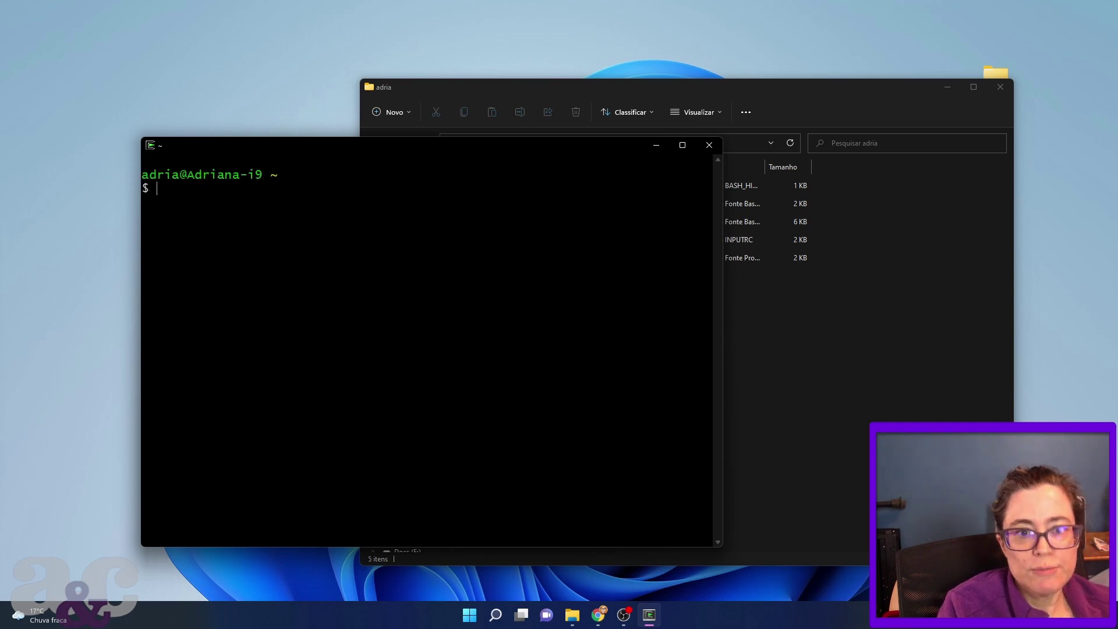
{"action": "key", "text": "ctrl+plus"}
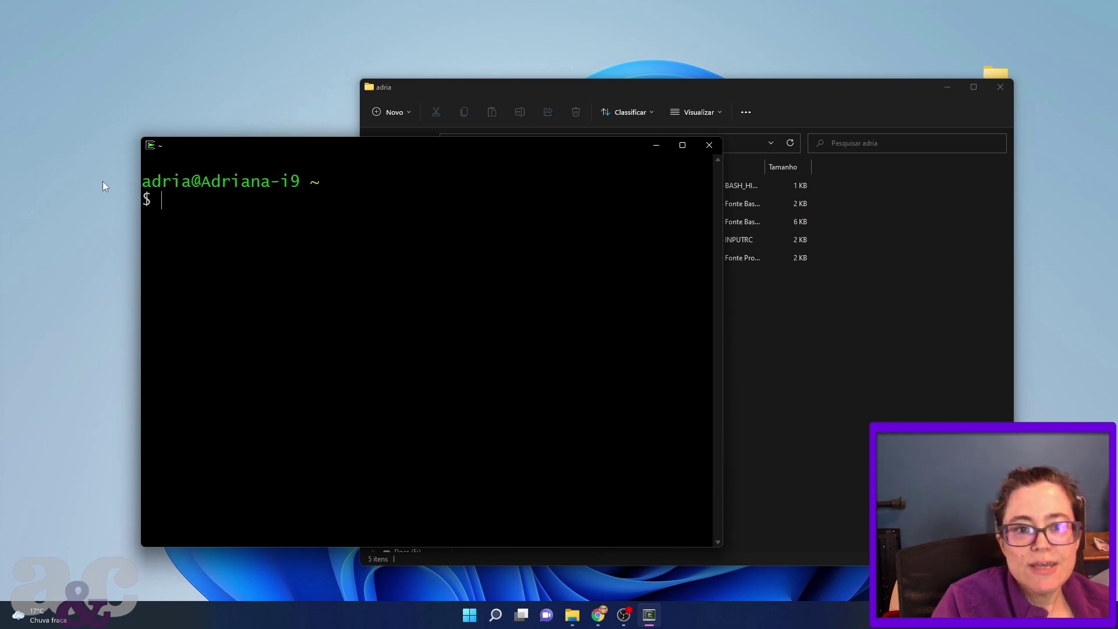
Arrange the File Explorer and terminal windows side by side and list the user's home directory with ls.
{"action": "left_click_drag", "start_coordinate": [291, 151], "coordinate": [767, 200]}
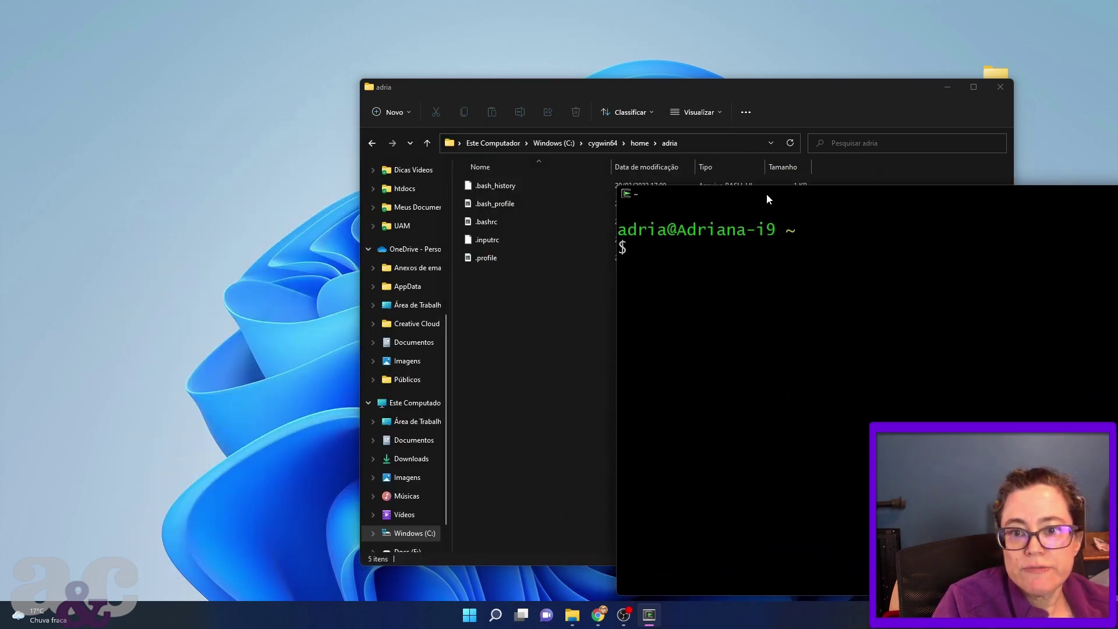
{"action": "left_click_drag", "start_coordinate": [754, 87], "coordinate": [402, 33]}
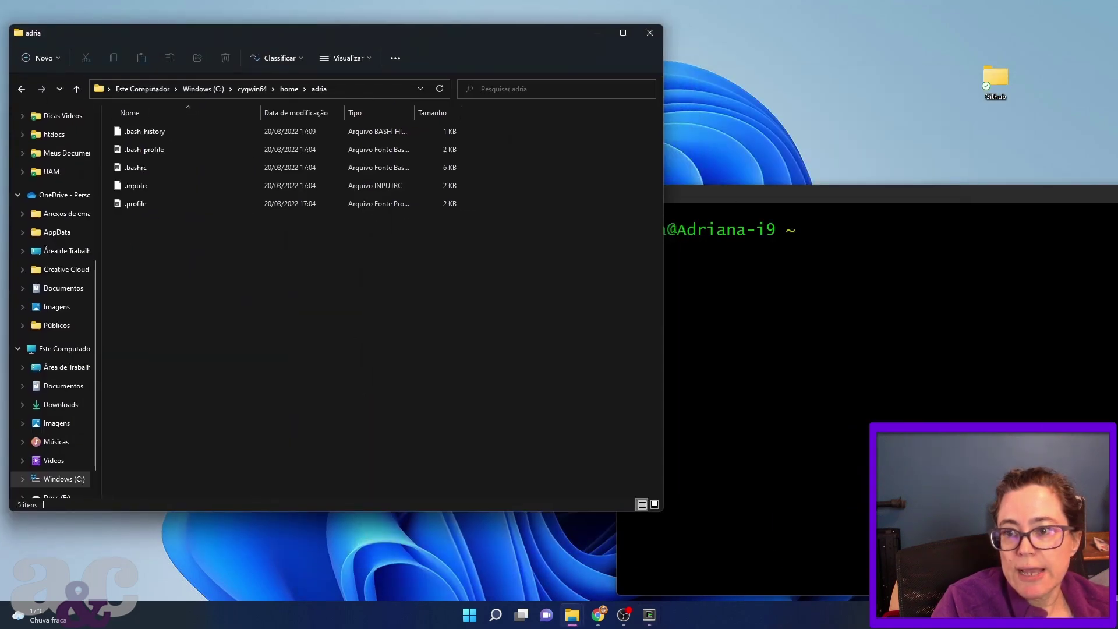
{"action": "left_click", "coordinate": [691, 190]}
{"action": "left_click_drag", "start_coordinate": [704, 195], "coordinate": [607, 144]}
{"action": "type", "text": "ls"}
{"action": "key", "text": "Return"}
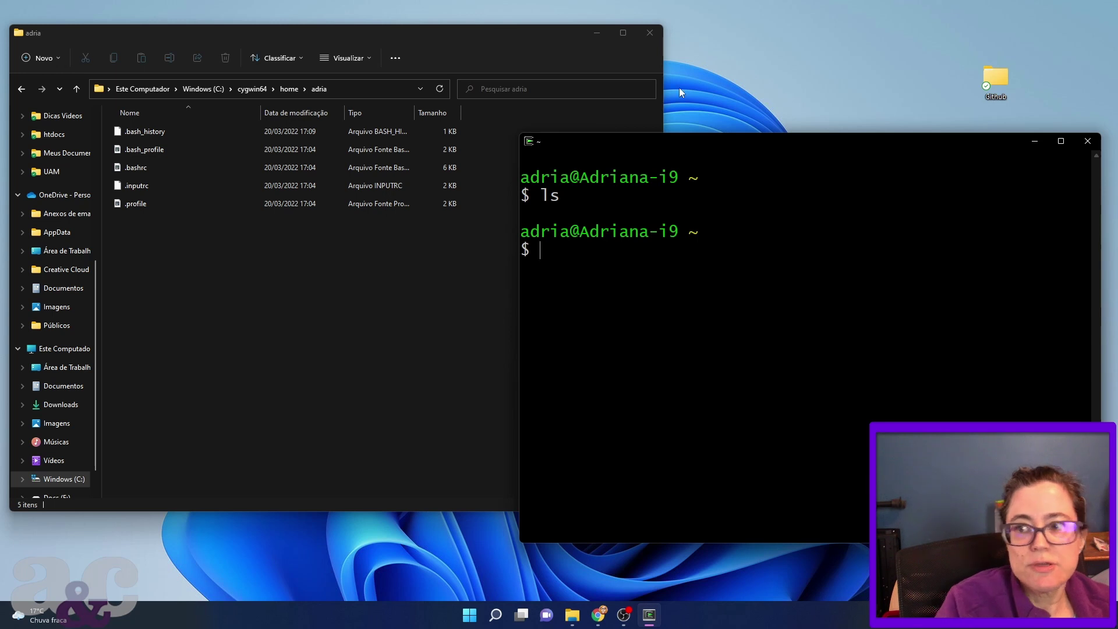
Move the Github folder from the desktop into the user's Cygwin folder and list the directory again with ls.
{"action": "left_click_drag", "start_coordinate": [996, 81], "coordinate": [146, 269]}
{"action": "left_click", "coordinate": [790, 146]}
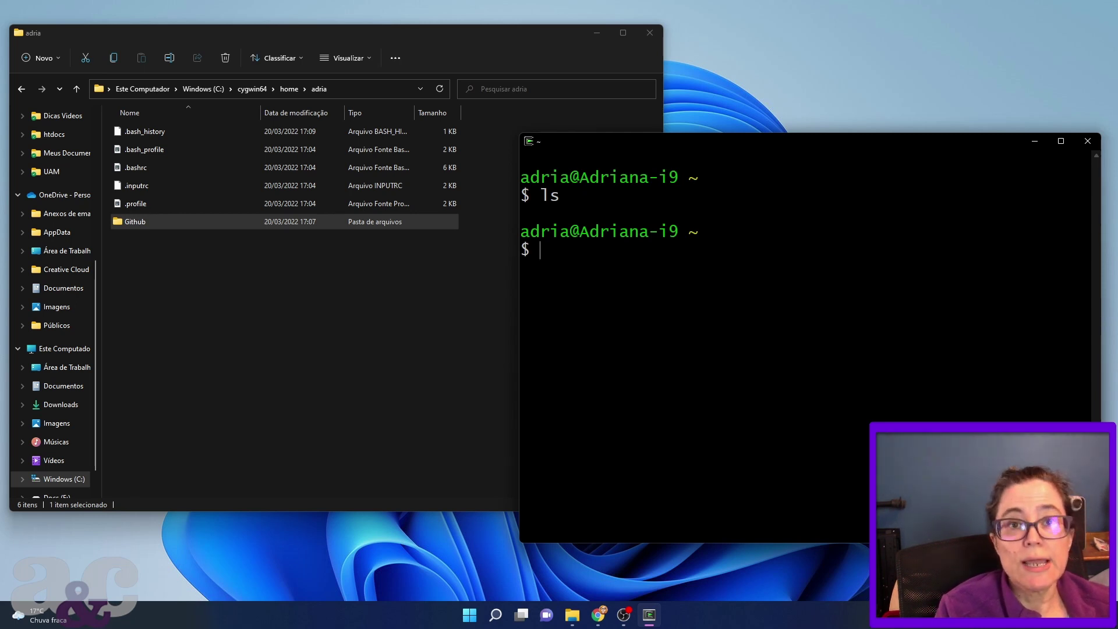
{"action": "type", "text": "ls"}
{"action": "key", "text": "Return"}
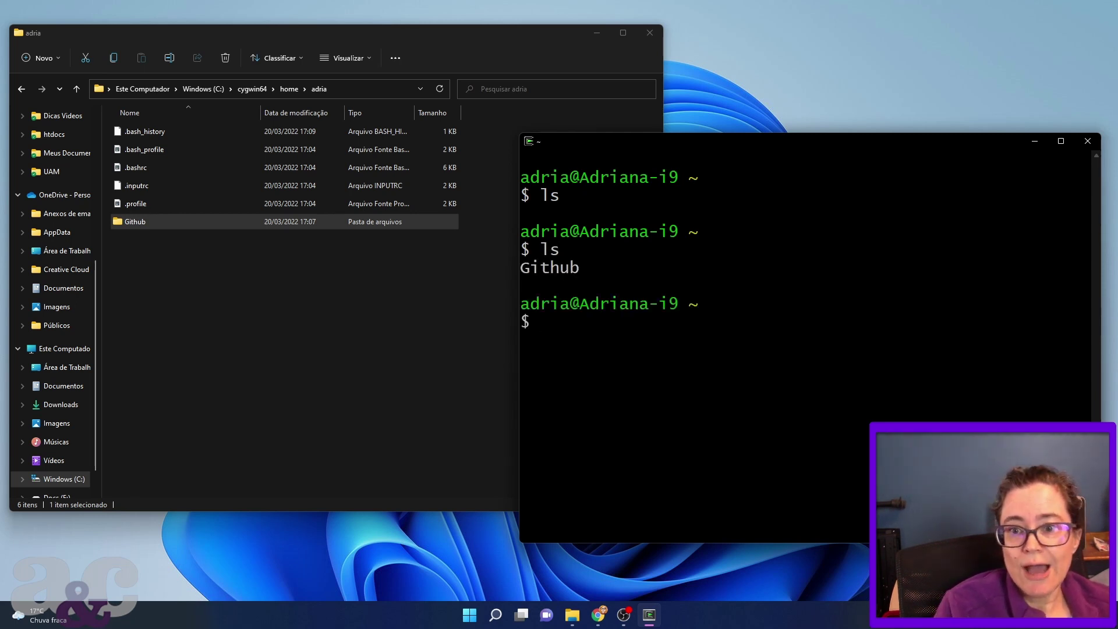
{"action": "double_click", "coordinate": [549, 267]}
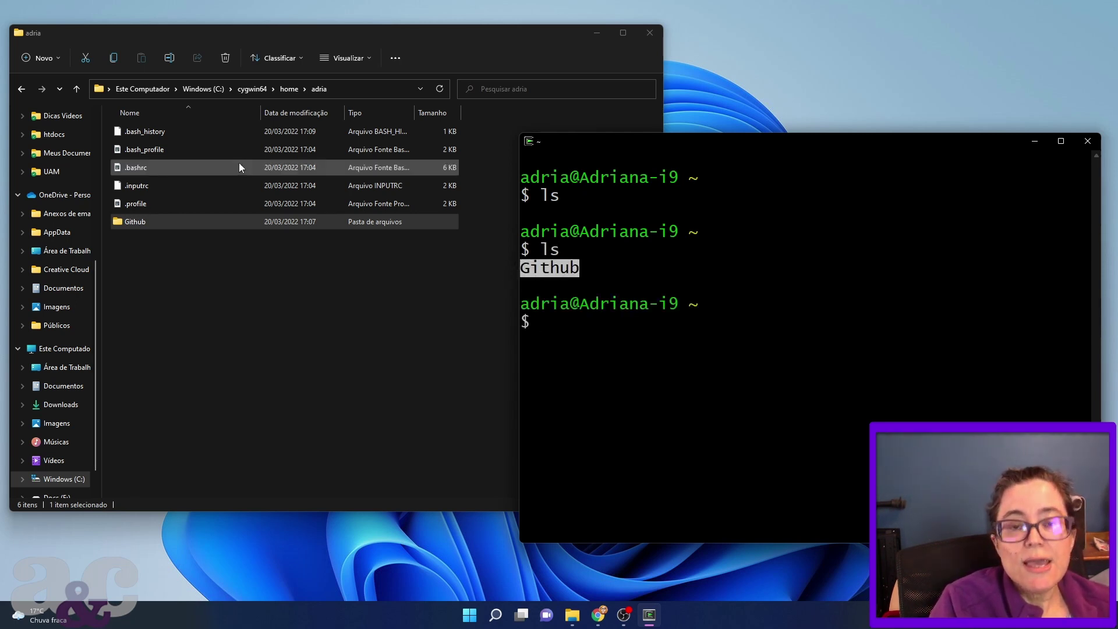
View the parent home folder in File Explorer, reopen the user's folder and bring the terminal forward.
{"action": "left_click_drag", "start_coordinate": [419, 36], "coordinate": [541, 61]}
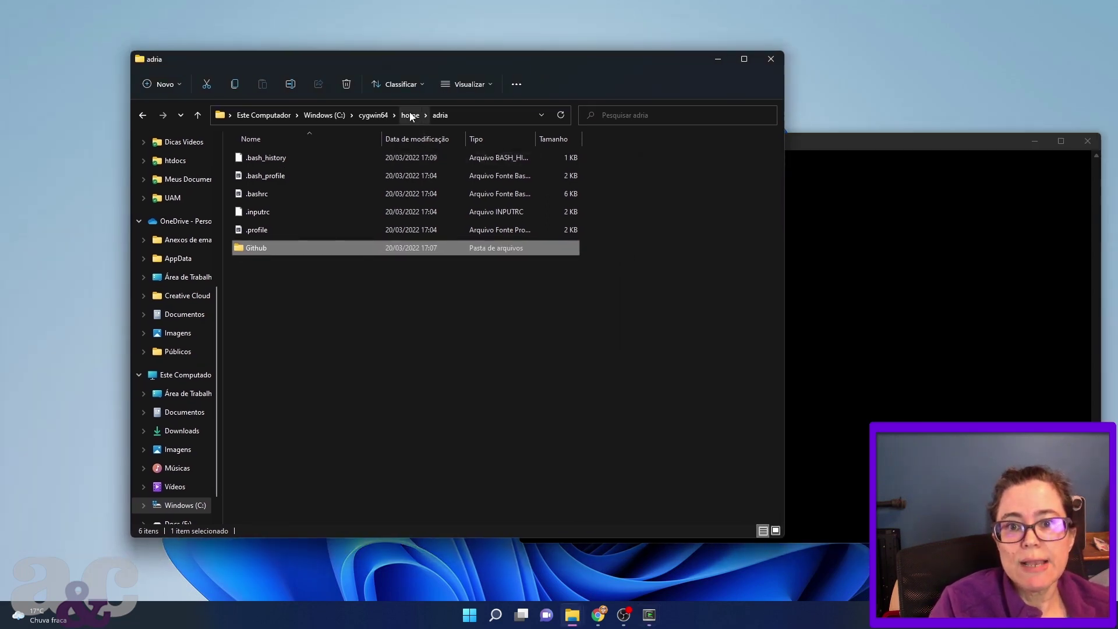
{"action": "left_click", "coordinate": [411, 115]}
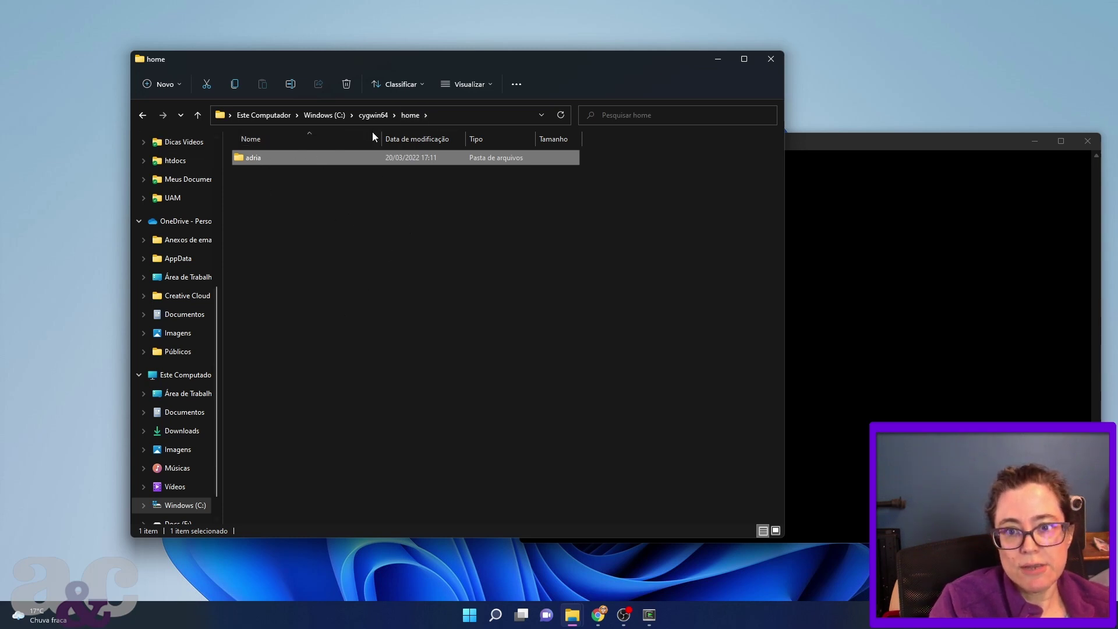
{"action": "double_click", "coordinate": [260, 160]}
{"action": "left_click", "coordinate": [806, 140]}
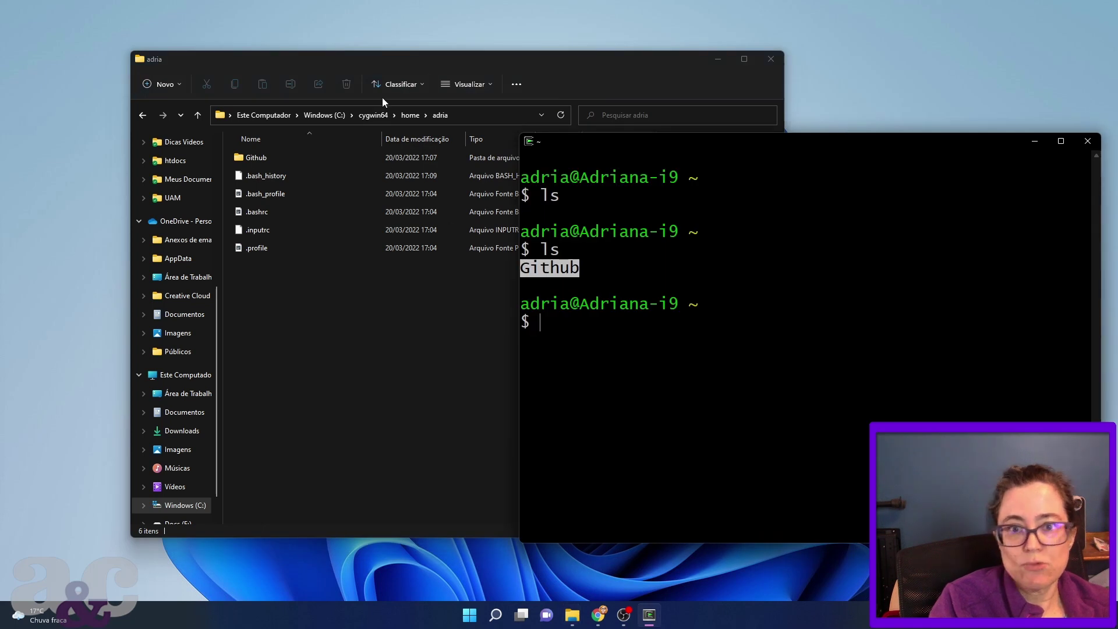
Move the Github folder up into cygwin64's home folder, open home and switch back to the terminal.
{"action": "left_click_drag", "start_coordinate": [256, 158], "coordinate": [410, 118]}
{"action": "left_click", "coordinate": [411, 117]}
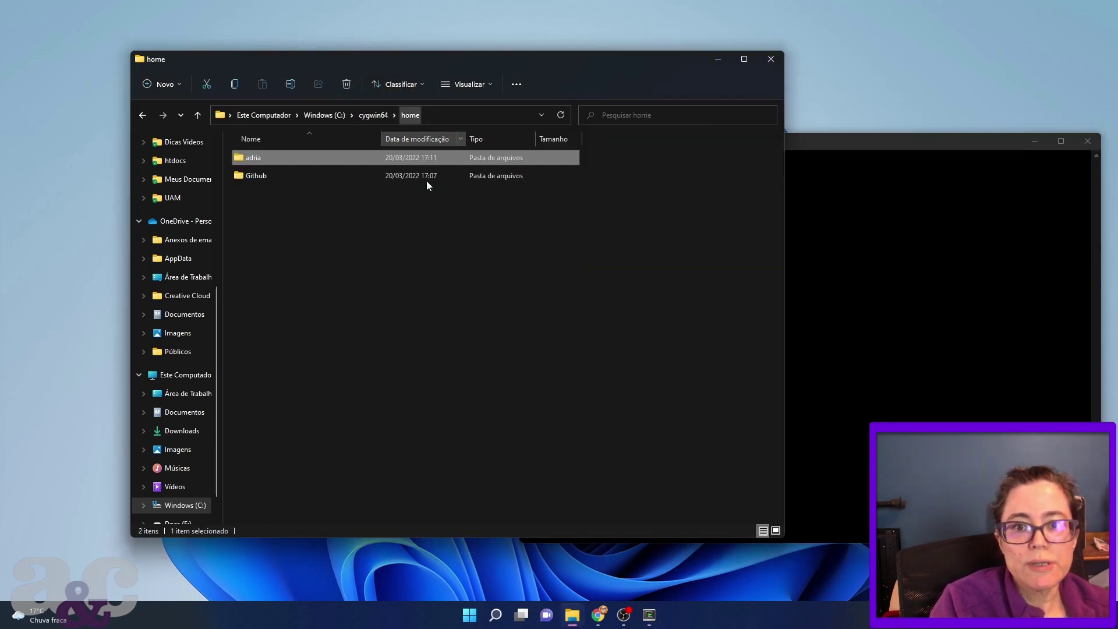
{"action": "left_click", "coordinate": [259, 249]}
{"action": "left_click", "coordinate": [889, 140]}
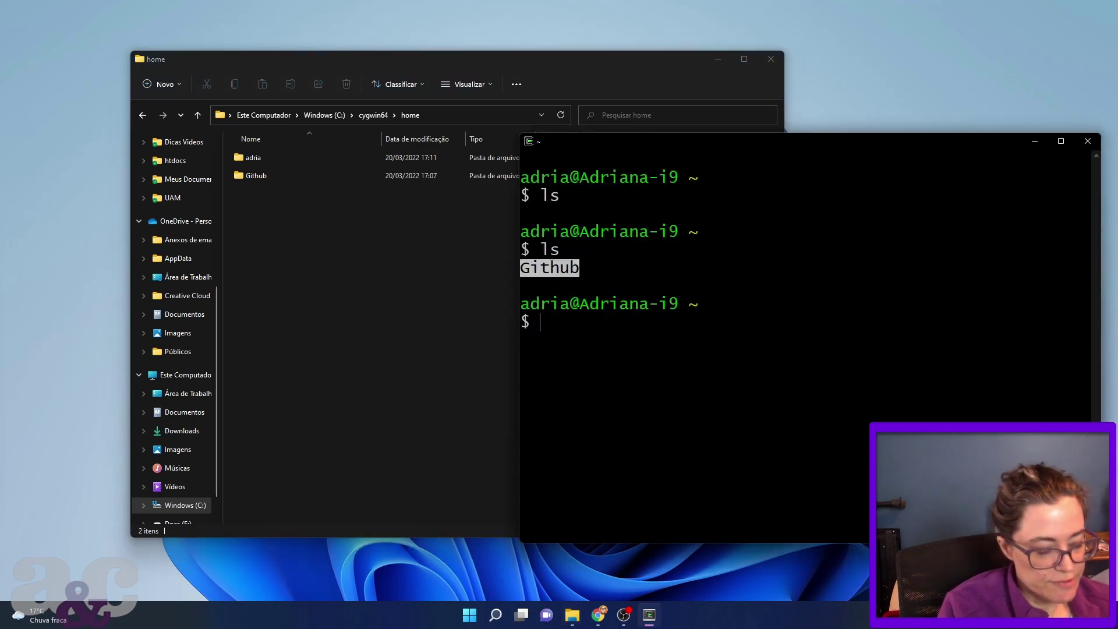
Change to the parent directory with cd .. and print the working directory with pwd.
{"action": "type", "text": "cd"}
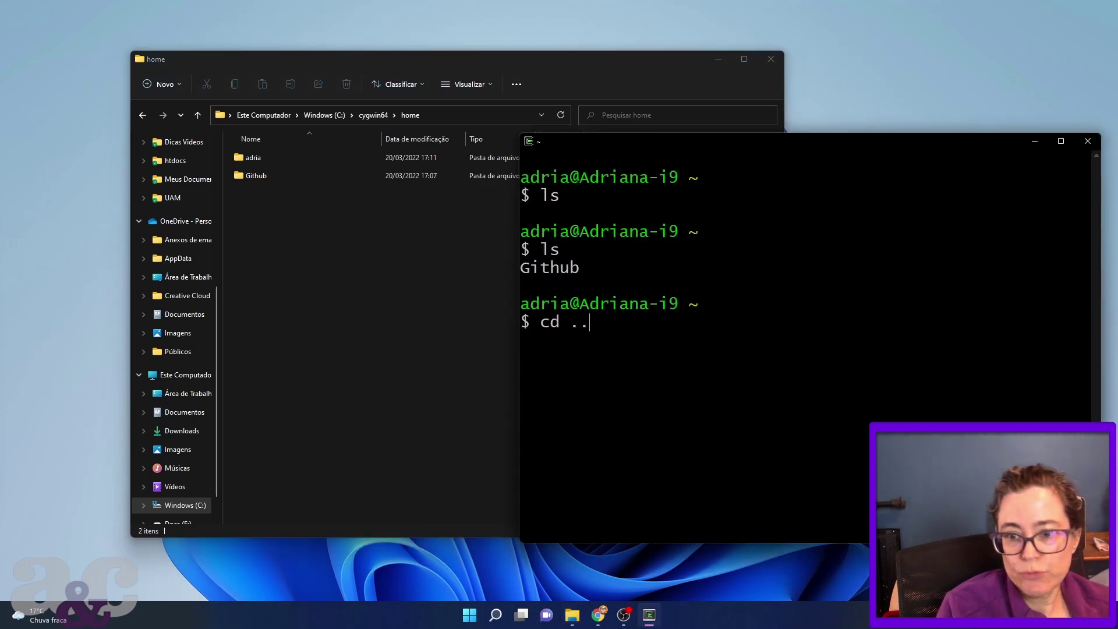
{"action": "type", "text": " .."}
{"action": "key", "text": "Return"}
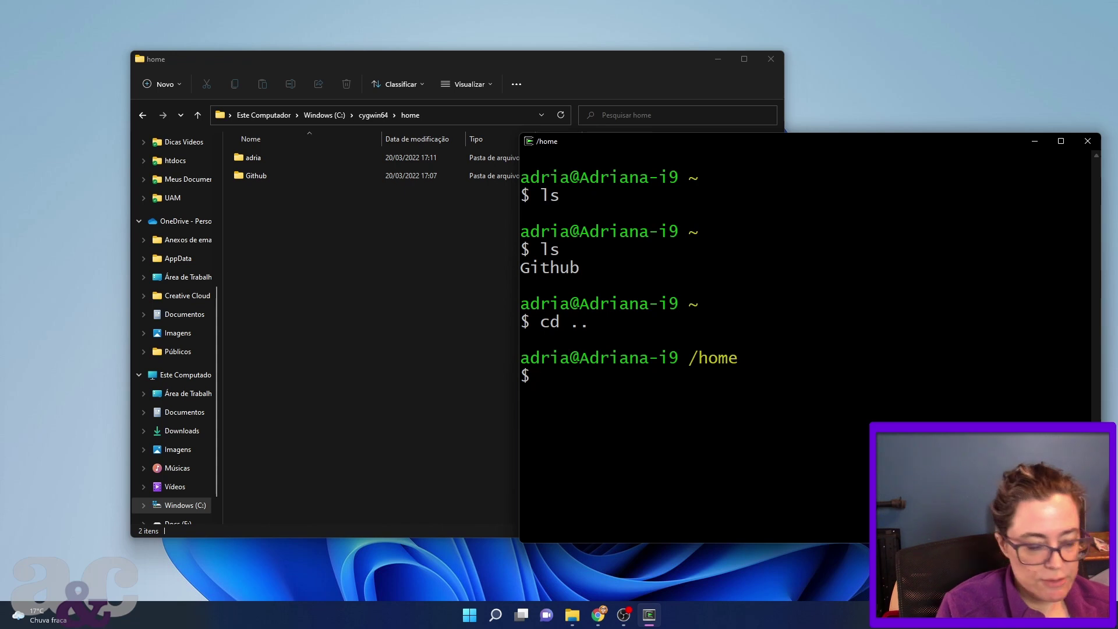
{"action": "type", "text": "pwd"}
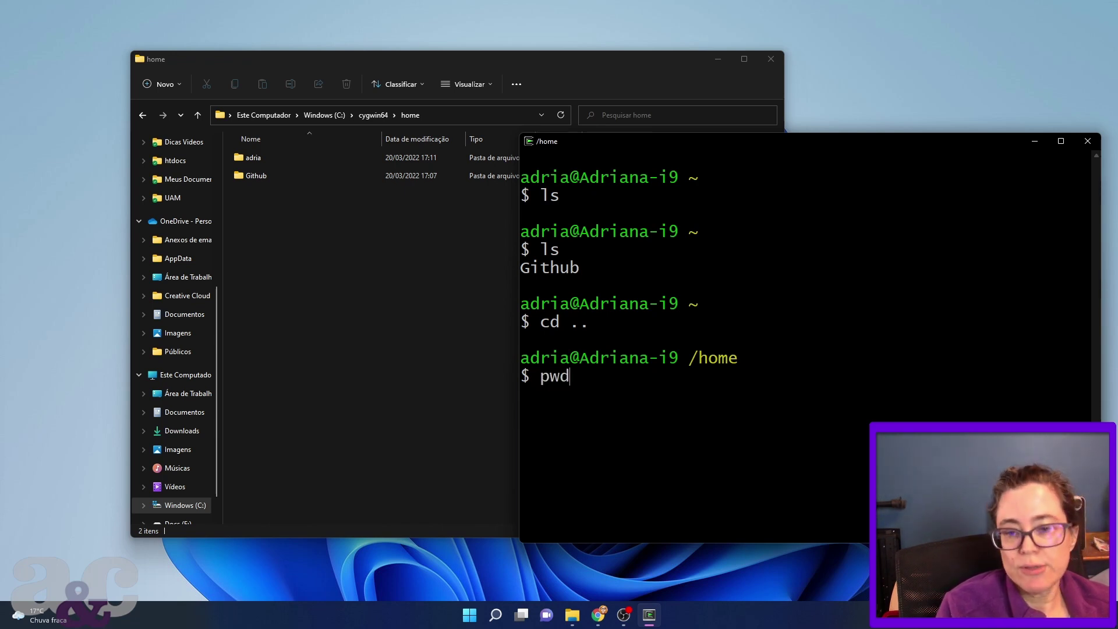
{"action": "key", "text": "Return"}
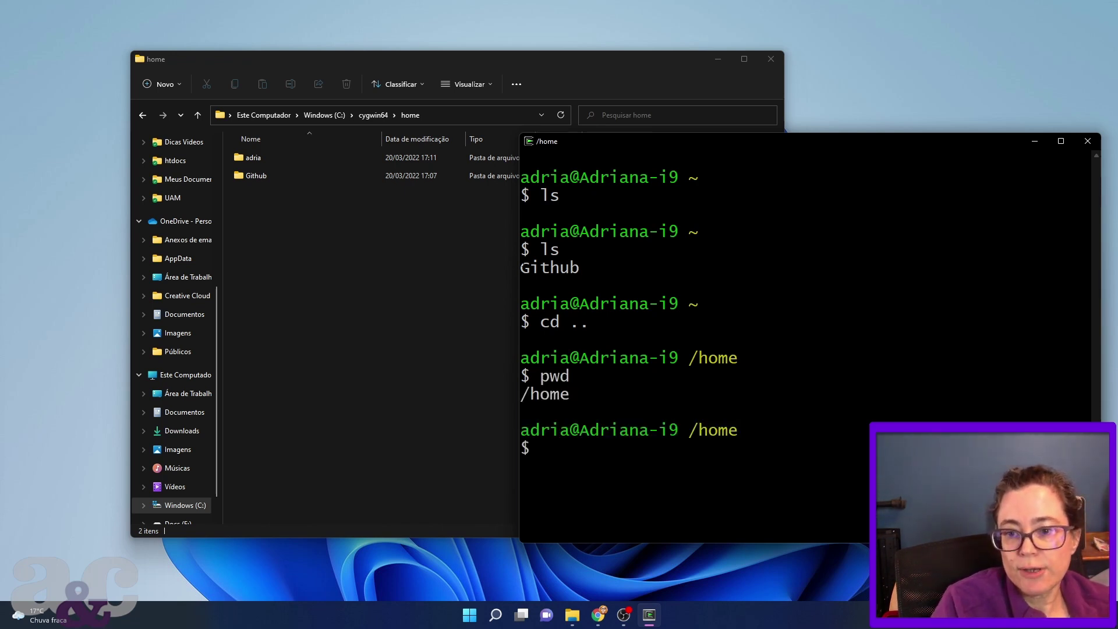
List the contents of the home directory in the terminal with ls and highlight the folder names.
{"action": "triple_click", "coordinate": [521, 395]}
{"action": "left_click", "coordinate": [521, 394]}
{"action": "type", "text": "ls"}
{"action": "key", "text": "Return"}
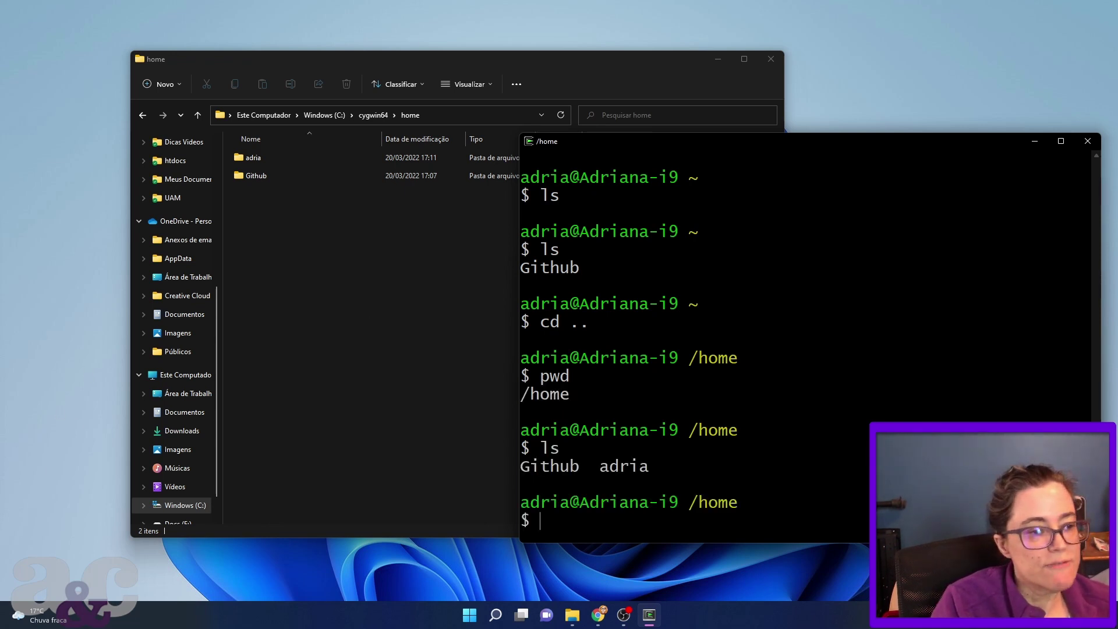
{"action": "left_click_drag", "start_coordinate": [540, 466], "coordinate": [656, 466]}
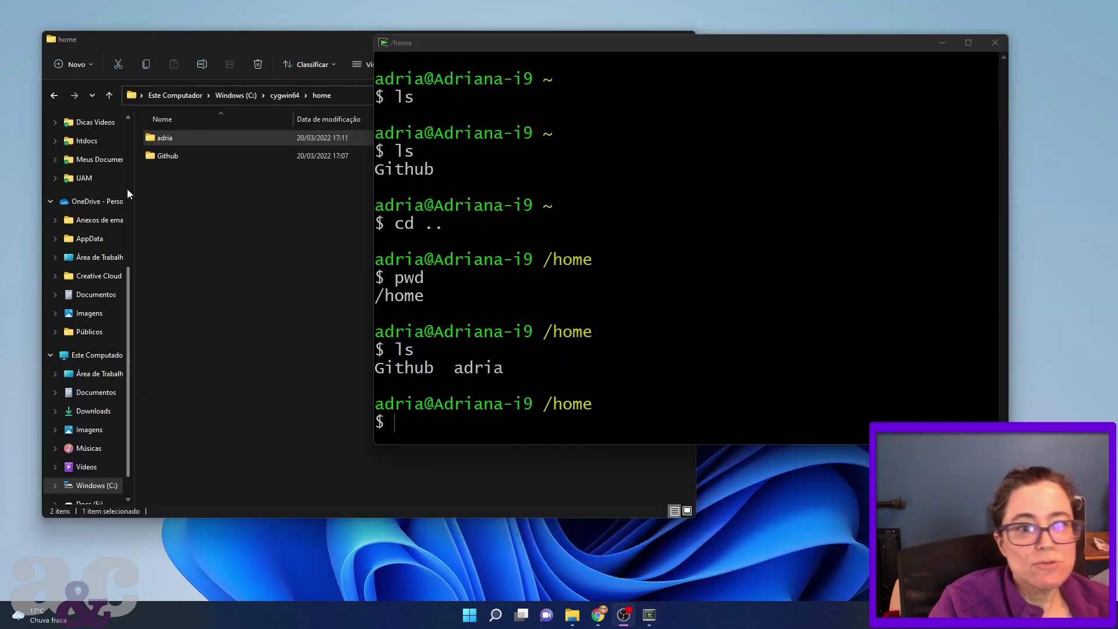
Select the Github folder in File Explorer, return to the terminal and change into it with cd Github.
{"action": "left_click", "coordinate": [167, 157]}
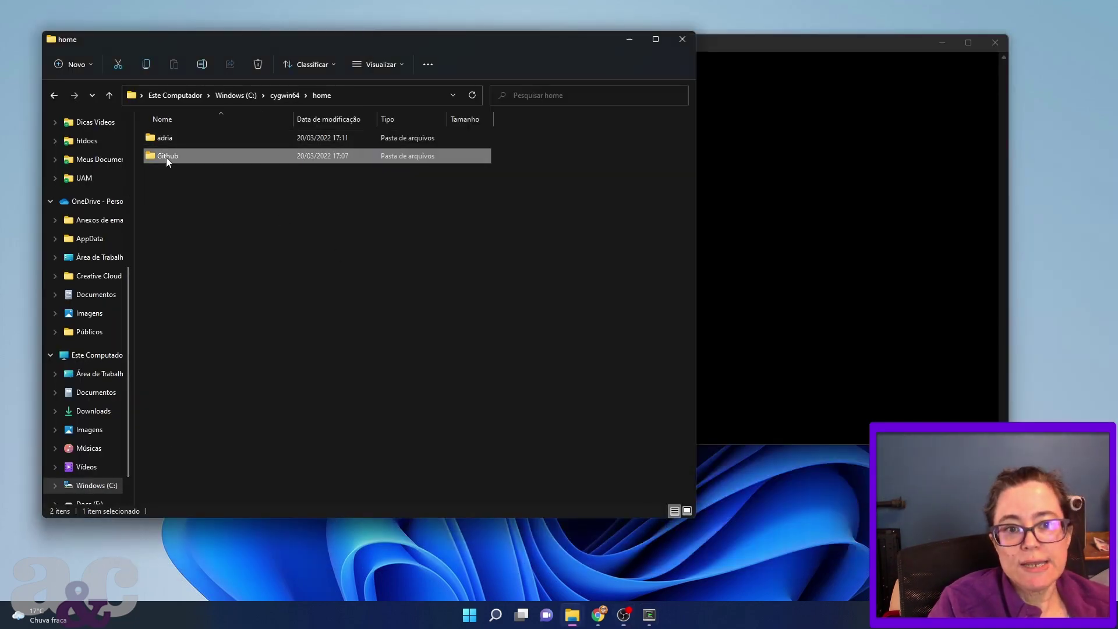
{"action": "left_click", "coordinate": [810, 45]}
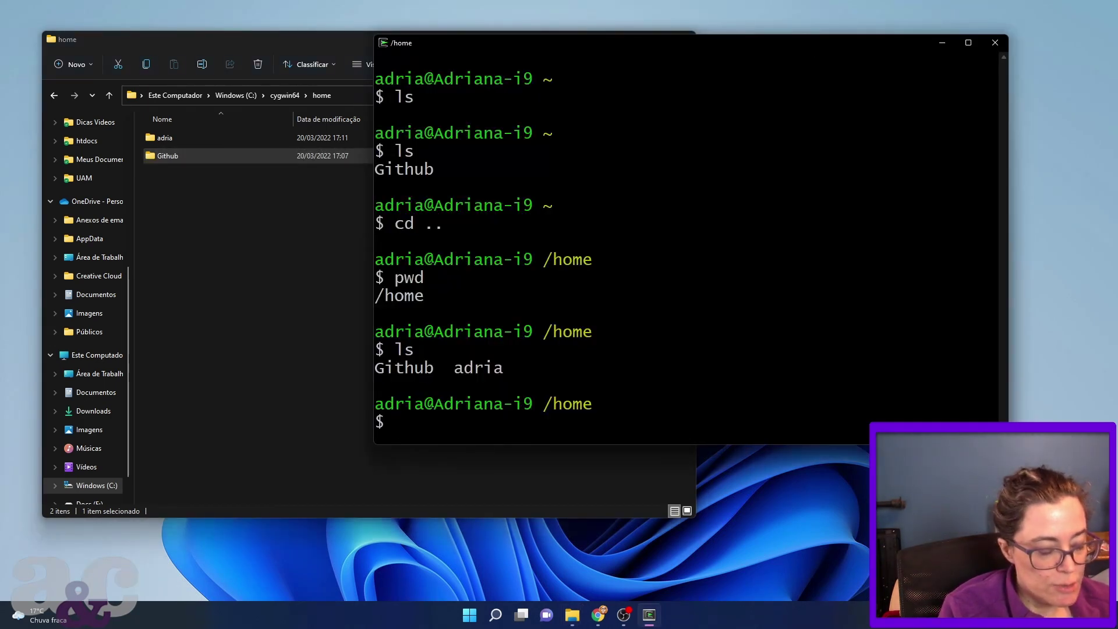
{"action": "type", "text": "cd Github"}
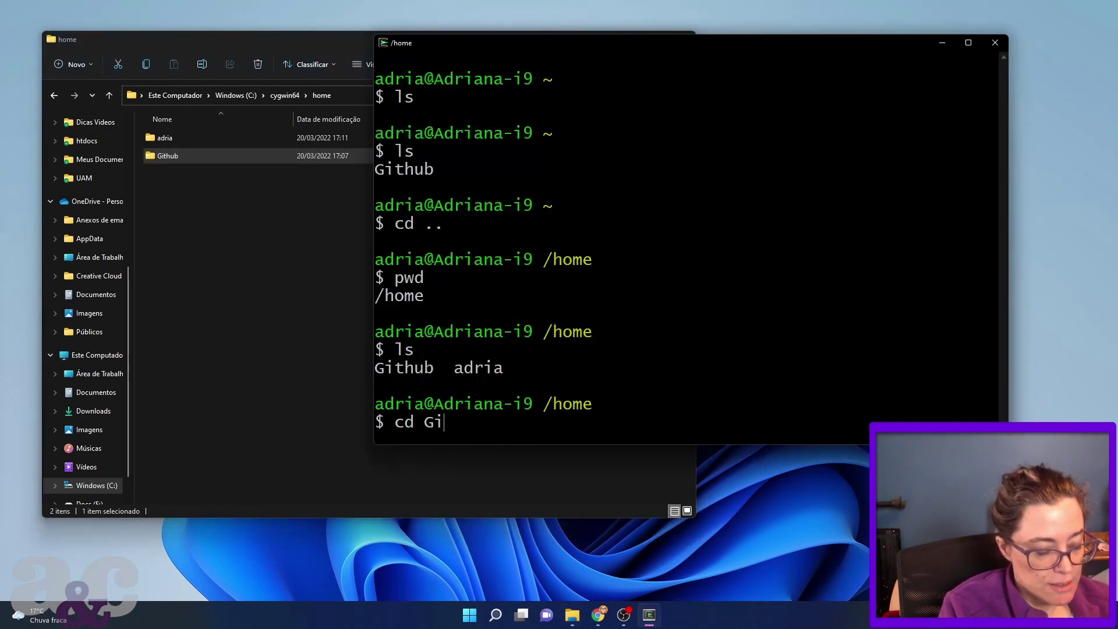
{"action": "key", "text": "Return"}
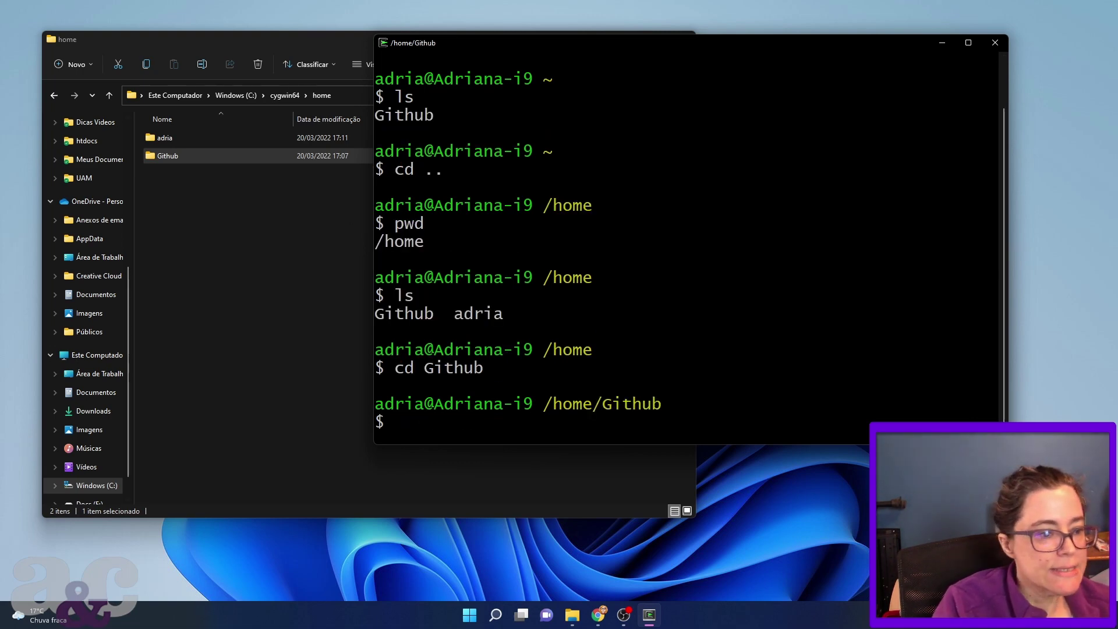
Open the Github folder in File Explorer, list it in the terminal with ls and compare the two views.
{"action": "double_click", "coordinate": [174, 155]}
{"action": "left_click", "coordinate": [407, 444]}
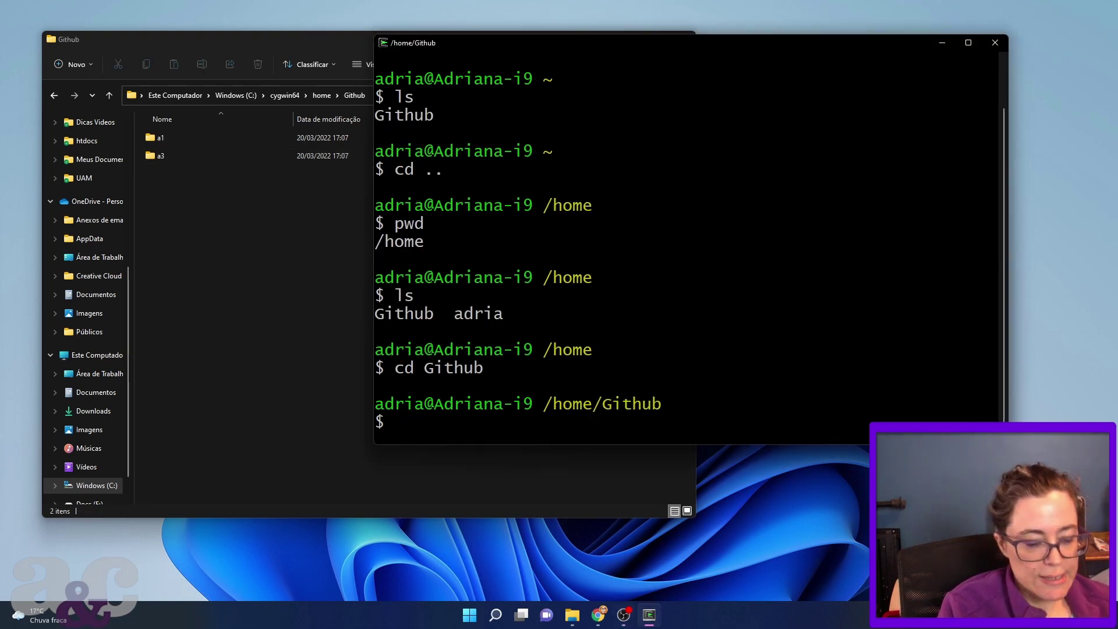
{"action": "type", "text": "la"}
{"action": "key", "text": "Return"}
{"action": "type", "text": "ls"}
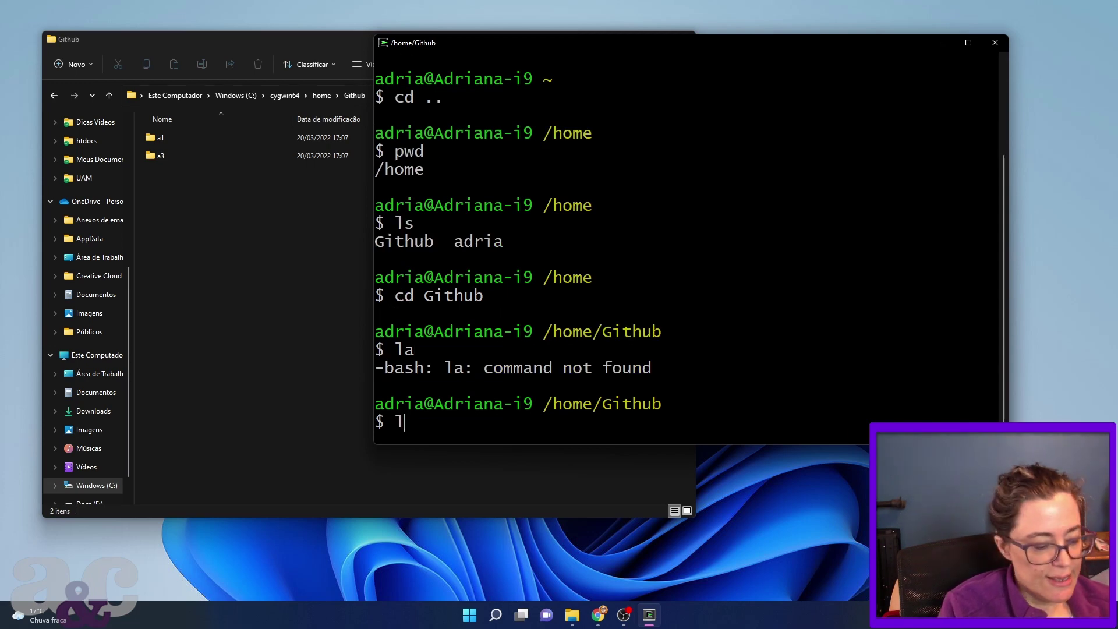
{"action": "key", "text": "Return"}
{"action": "left_click", "coordinate": [167, 173]}
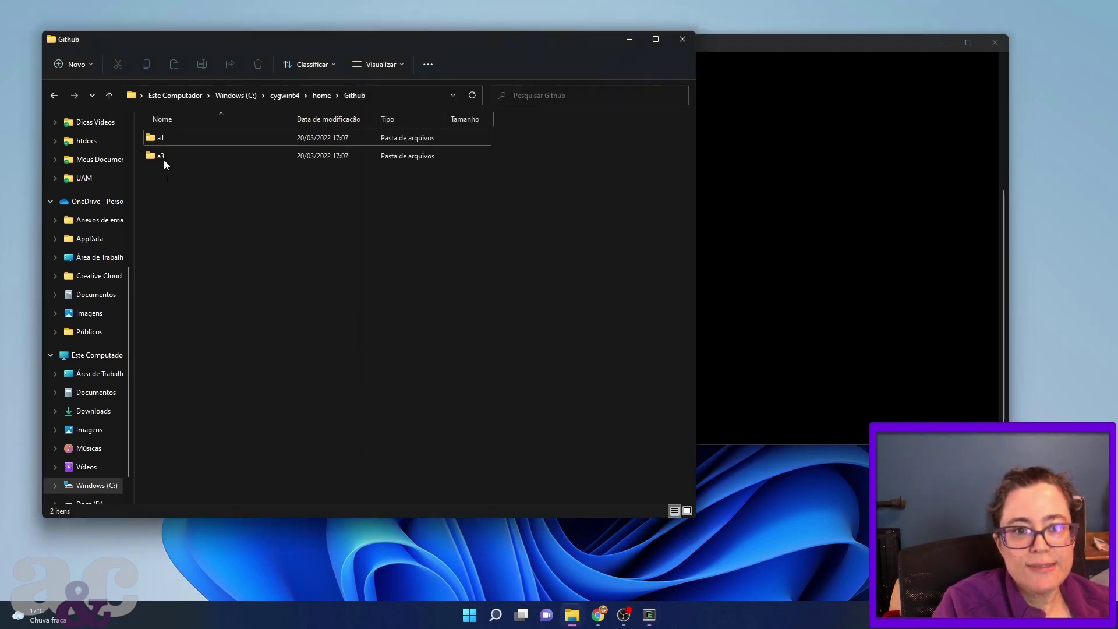
{"action": "left_click", "coordinate": [746, 38]}
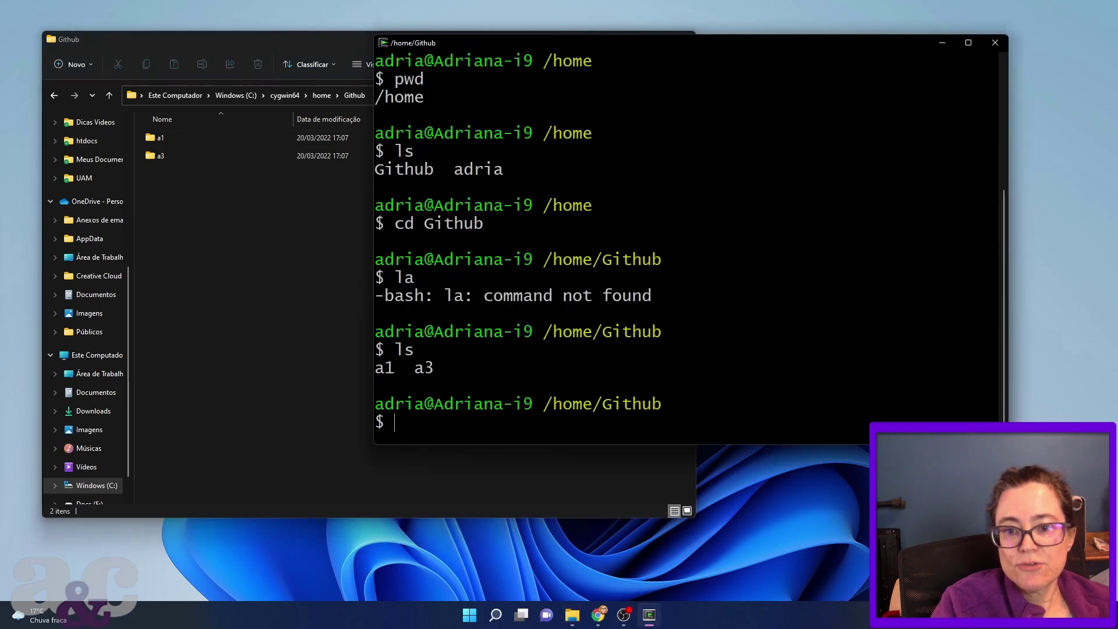
Change into the a1 folder with cd a1 and list its files with ls.
{"action": "type", "text": "cd ai"}
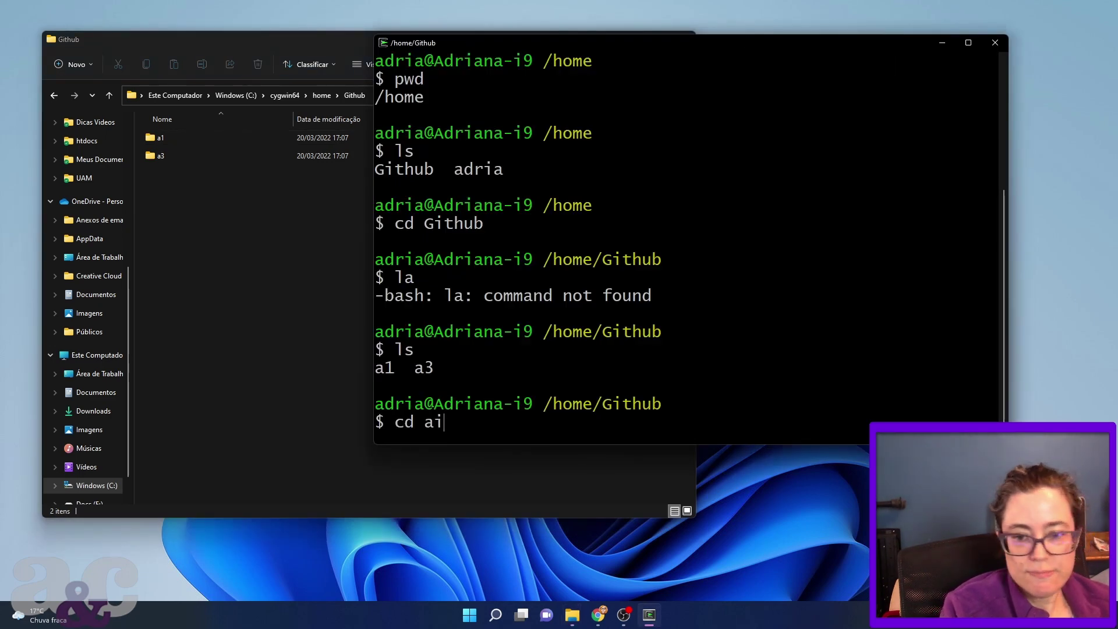
{"action": "key", "text": "BackSpace"}
{"action": "type", "text": "1"}
{"action": "key", "text": "Return"}
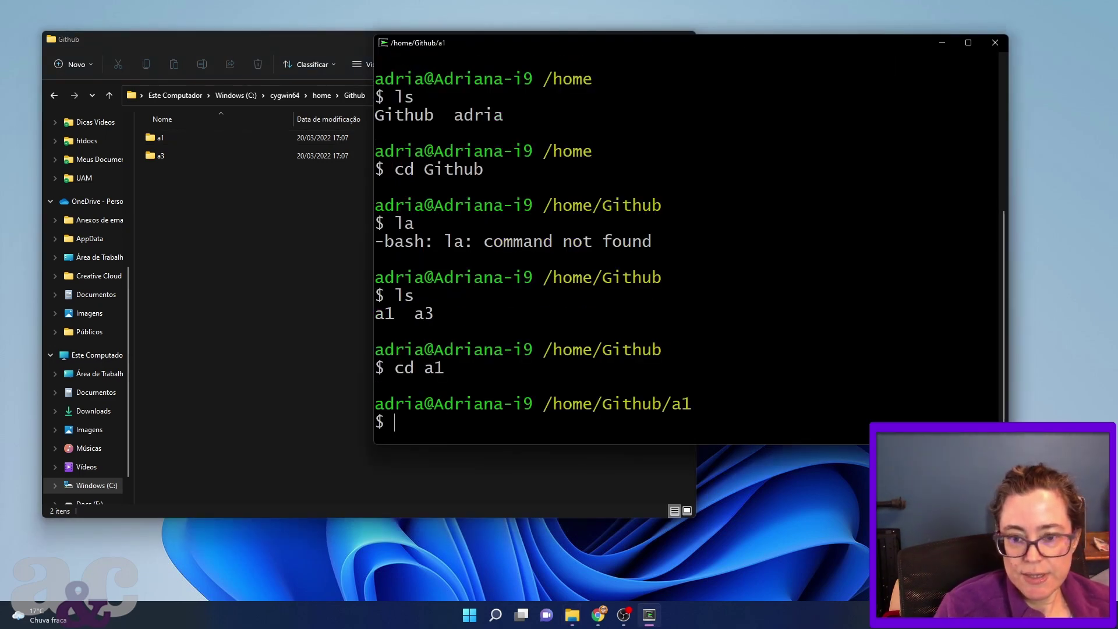
{"action": "type", "text": "ls"}
{"action": "key", "text": "Return"}
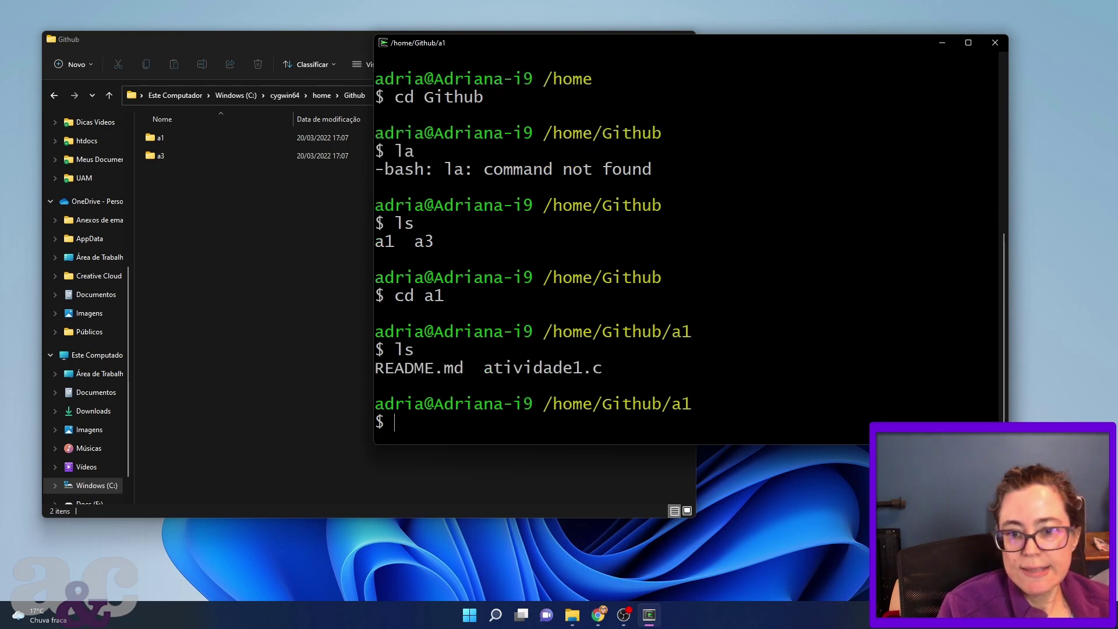
Highlight README.md and atividade1.c in the listing, open a1 in File Explorer and shift the terminal aside to uncover the files.
{"action": "left_click_drag", "start_coordinate": [454, 368], "coordinate": [375, 368]}
{"action": "left_click", "coordinate": [407, 368]}
{"action": "triple_click", "coordinate": [524, 387]}
{"action": "left_click", "coordinate": [524, 386]}
{"action": "left_click_drag", "start_coordinate": [483, 368], "coordinate": [598, 367]}
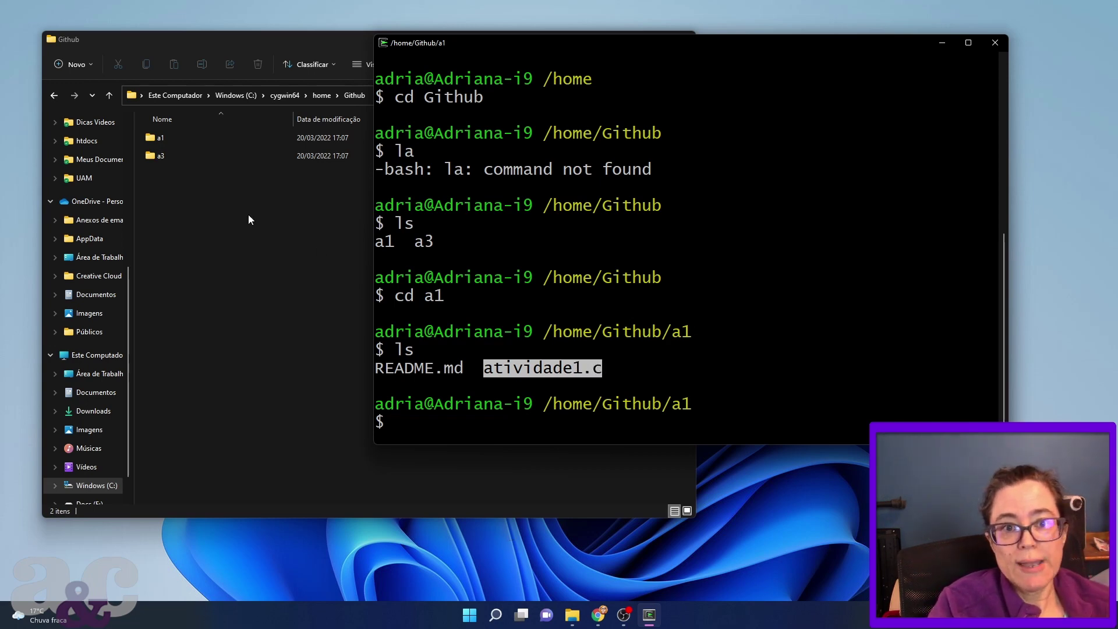
{"action": "double_click", "coordinate": [153, 139]}
{"action": "left_click_drag", "start_coordinate": [764, 36], "coordinate": [836, 39]}
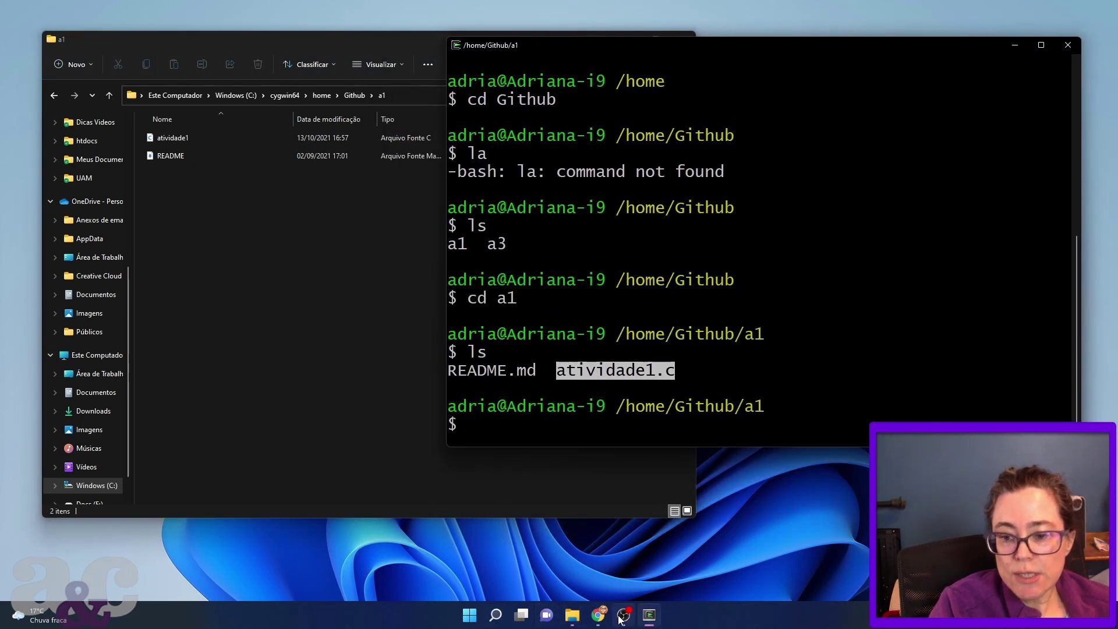
Switch to the Google Docs guide in Chrome and review the required packages and the gcc compile and run commands.
{"action": "mouse_move", "coordinate": [603, 617]}
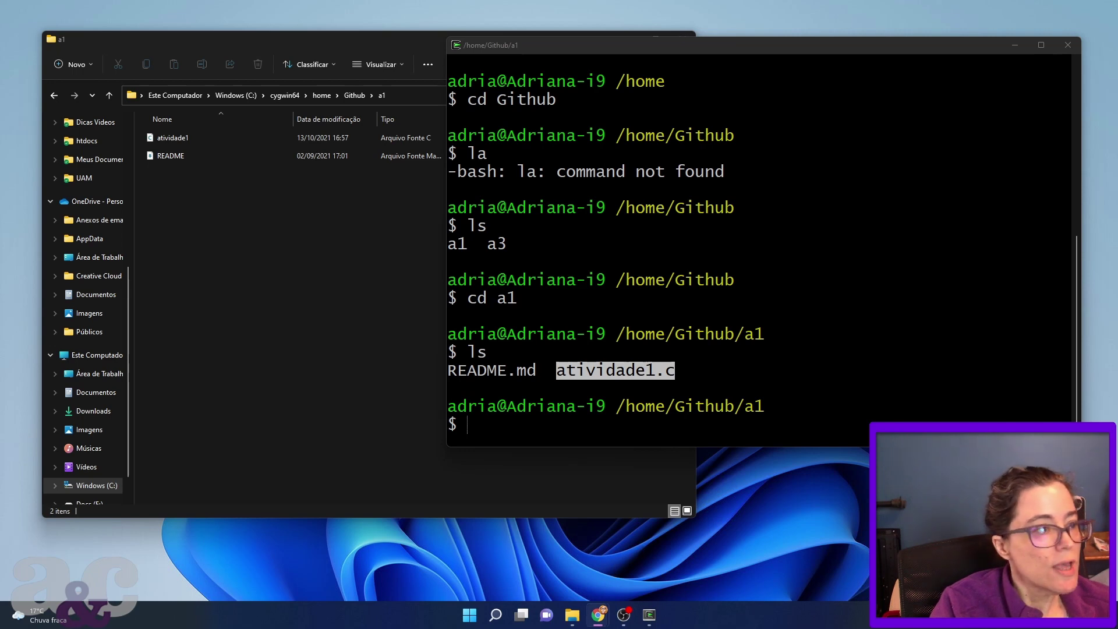
{"action": "left_click", "coordinate": [598, 615]}
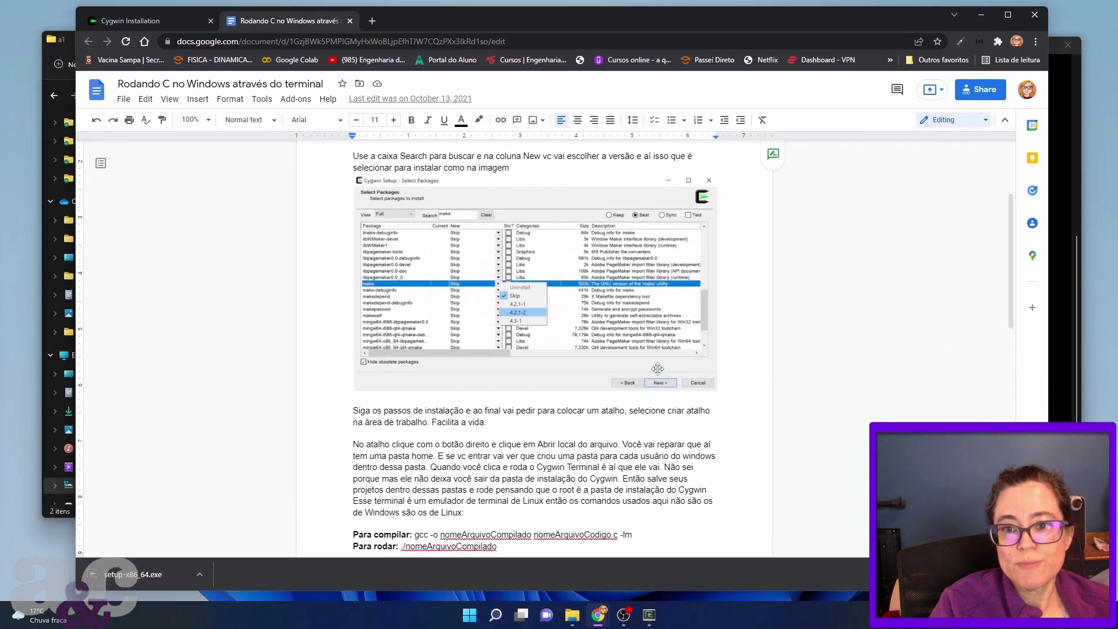
{"action": "scroll", "coordinate": [735, 431], "scroll_direction": "up", "scroll_amount": 3}
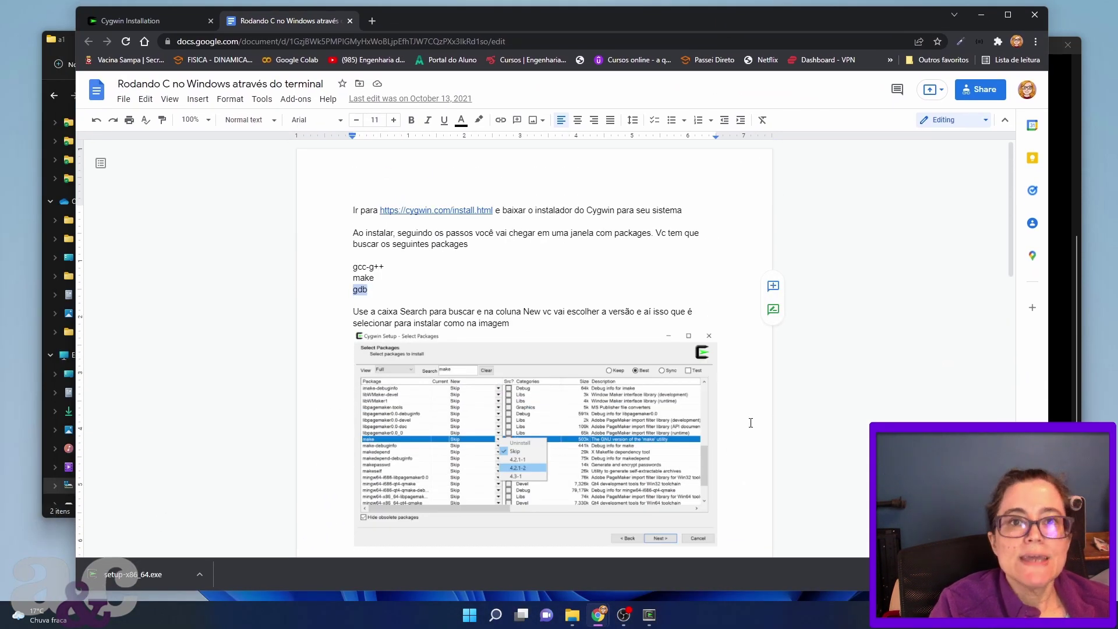
{"action": "scroll", "coordinate": [751, 423], "scroll_direction": "down", "scroll_amount": 4}
{"action": "scroll", "coordinate": [376, 219], "scroll_direction": "up", "scroll_amount": 3}
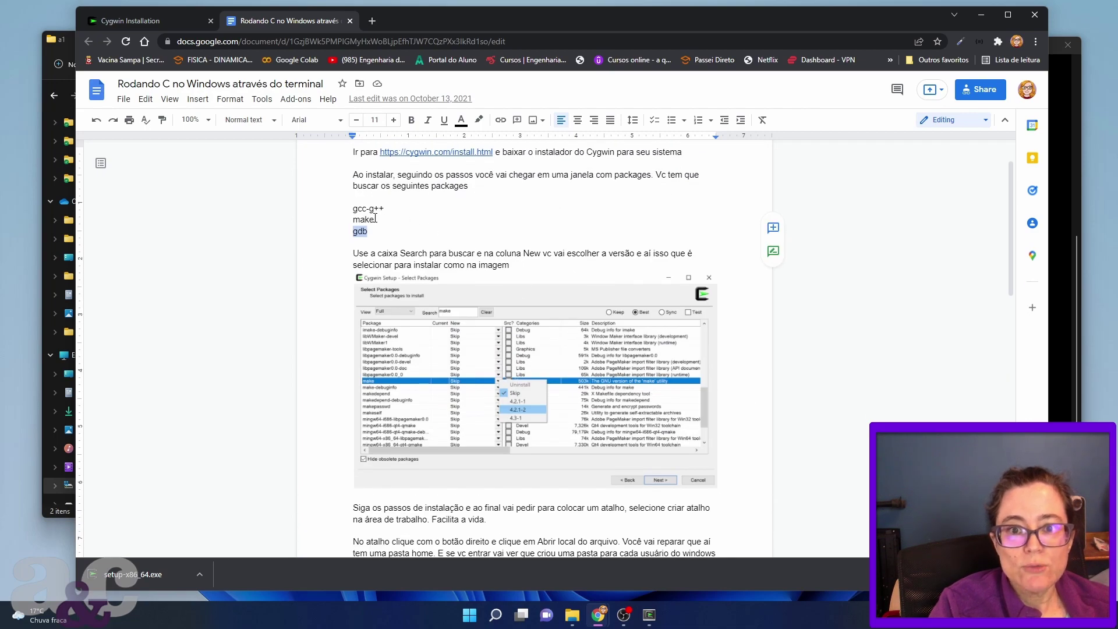
{"action": "scroll", "coordinate": [650, 393], "scroll_direction": "down", "scroll_amount": 10}
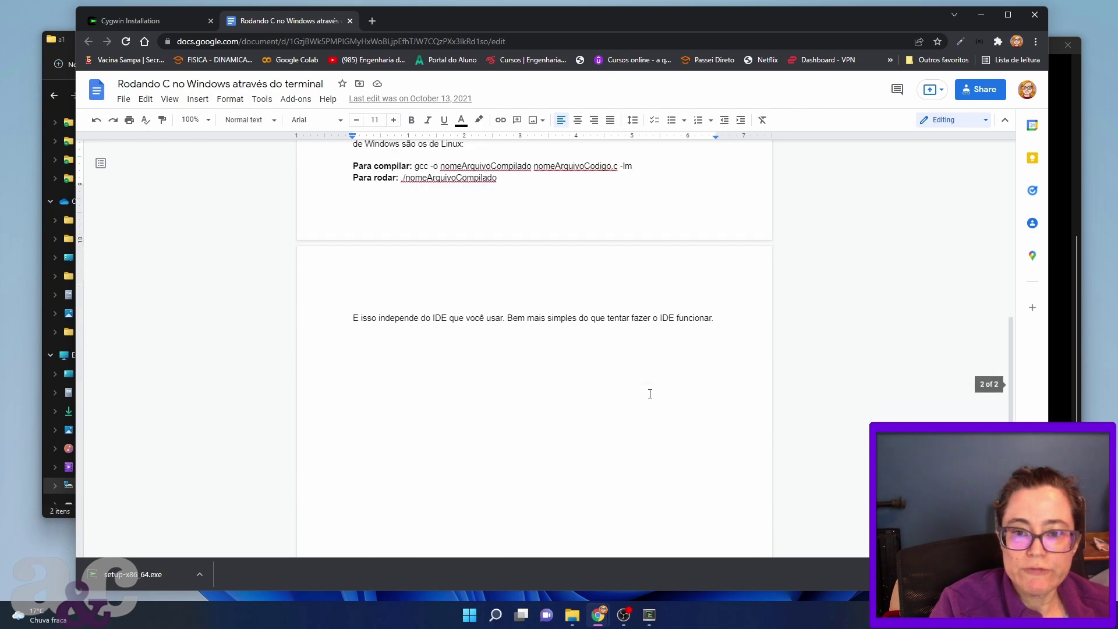
{"action": "scroll", "coordinate": [649, 392], "scroll_direction": "up", "scroll_amount": 3}
{"action": "scroll", "coordinate": [427, 324], "scroll_direction": "down", "scroll_amount": 2}
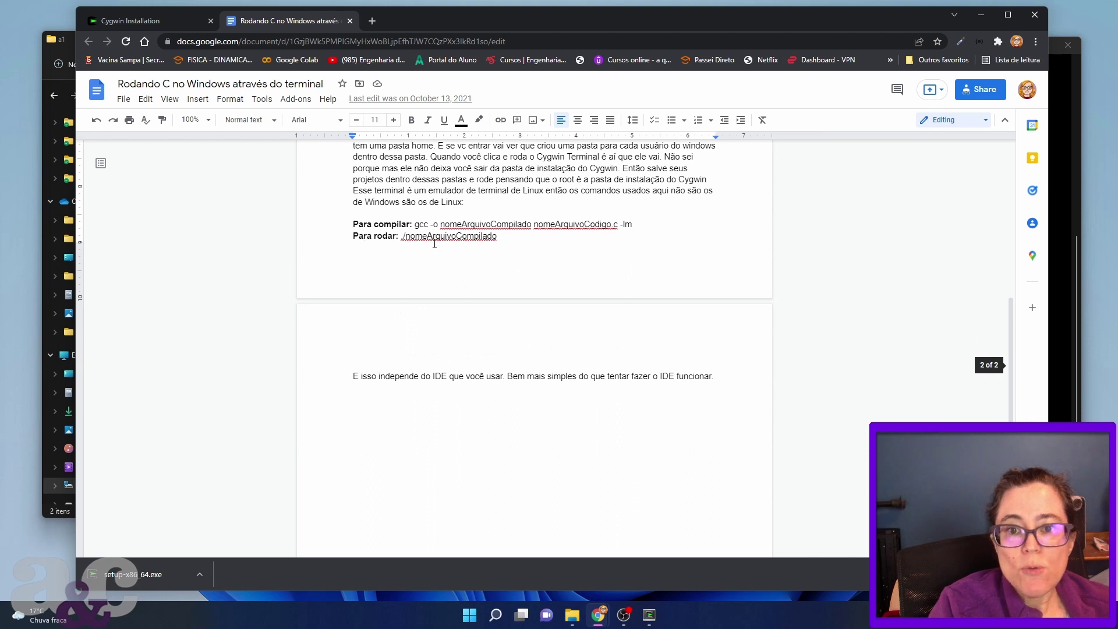
{"action": "left_click_drag", "start_coordinate": [415, 224], "coordinate": [439, 229]}
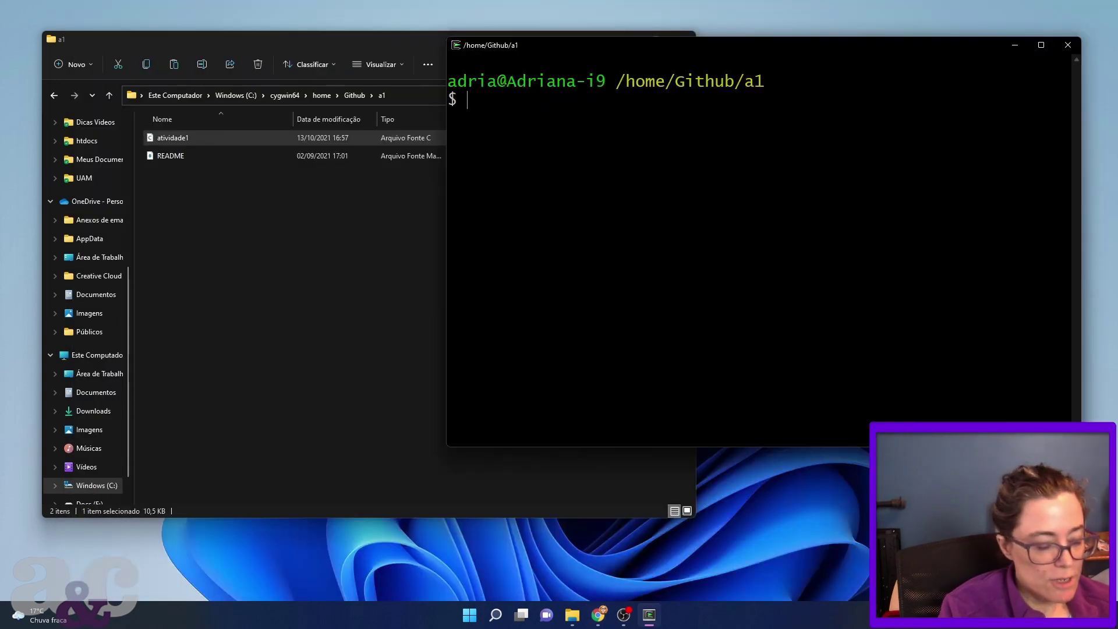
Enter a gcc -o command in the terminal that compiles the atividade1 source file into a program named a1.
{"action": "type", "text": "gcc -o"}
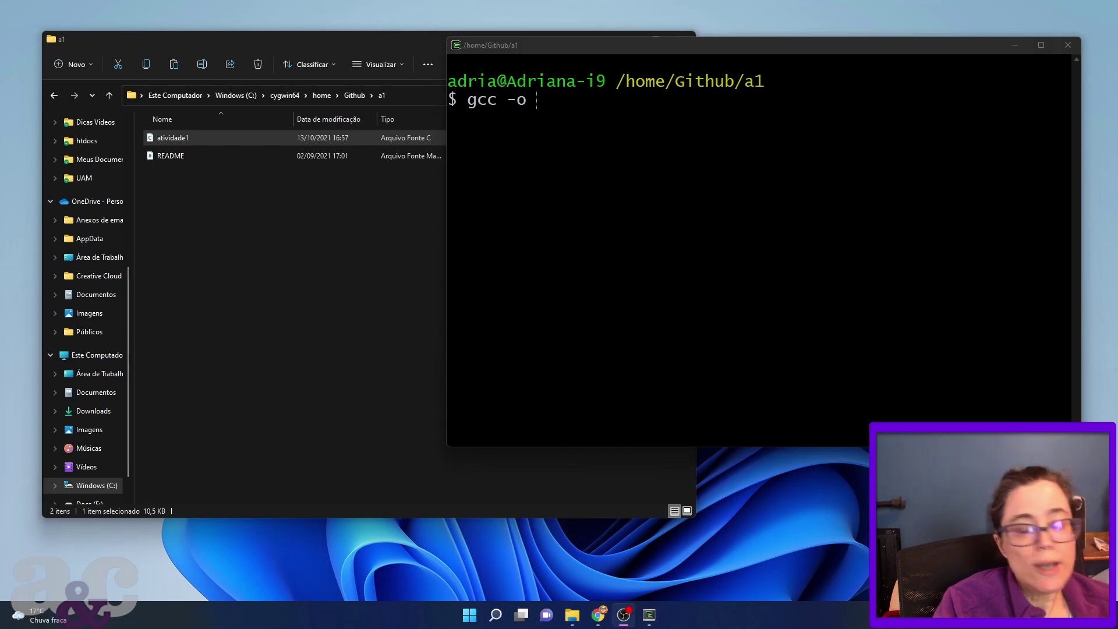
{"action": "left_click", "coordinate": [605, 51]}
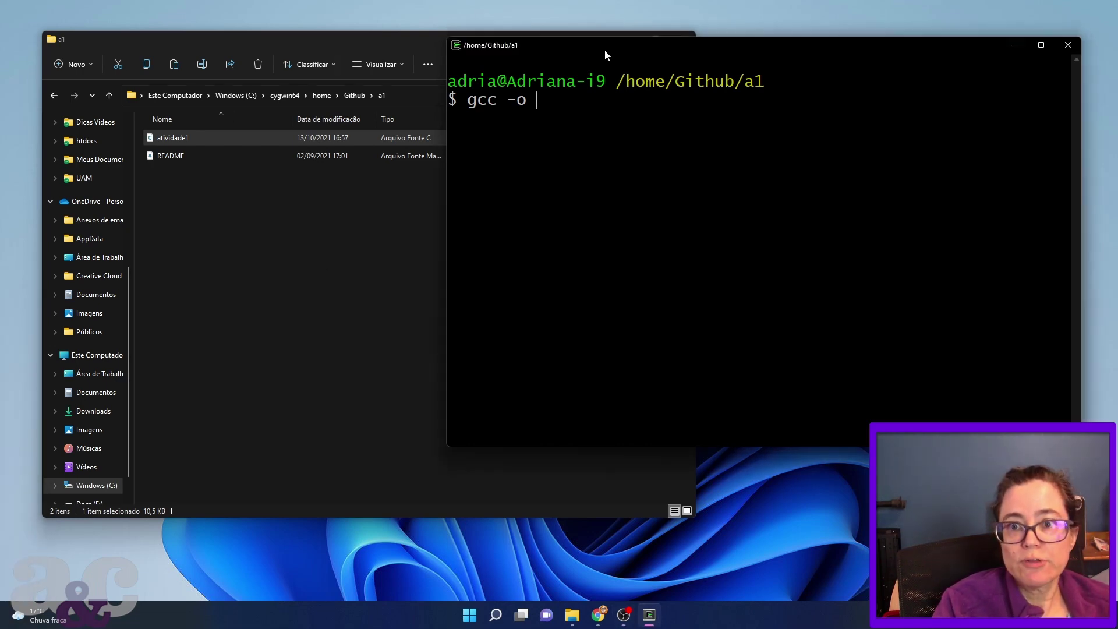
{"action": "type", "text": "a1"}
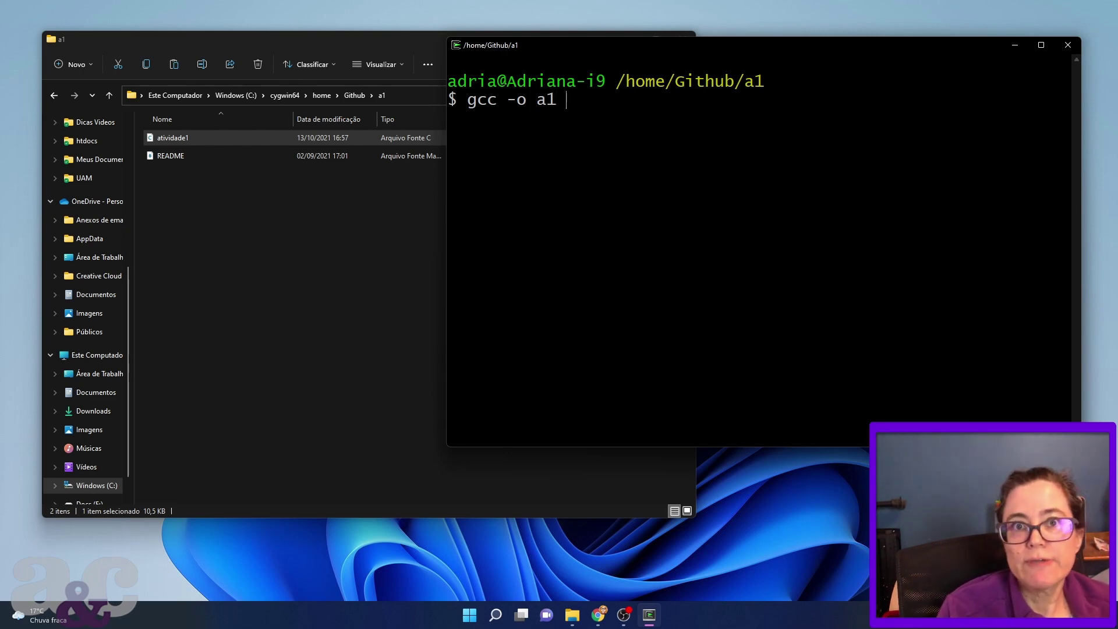
{"action": "type", "text": "ativi"}
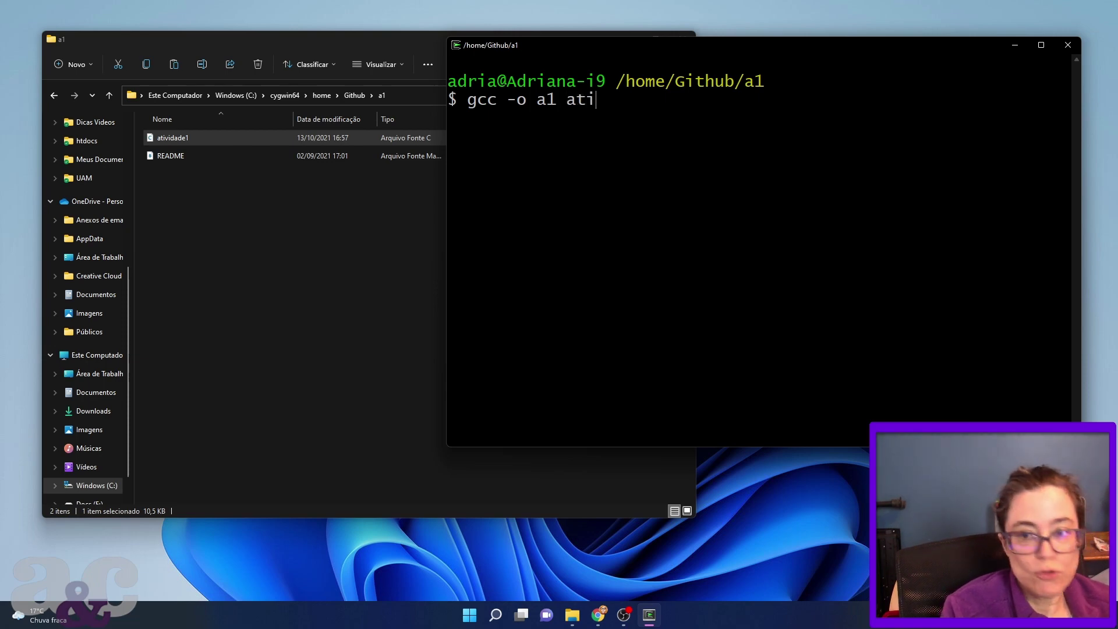